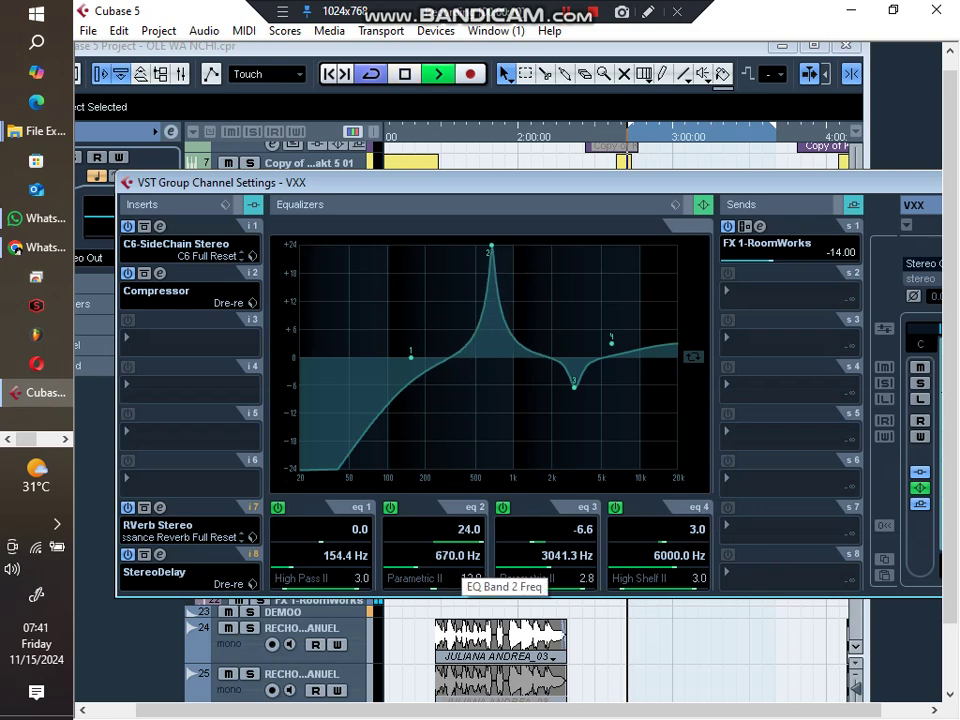
Step: Set the gain of the VXX group's EQ band 2 to -9
scroll(462, 557, up, 12)
drag(457, 600, 457, 565)
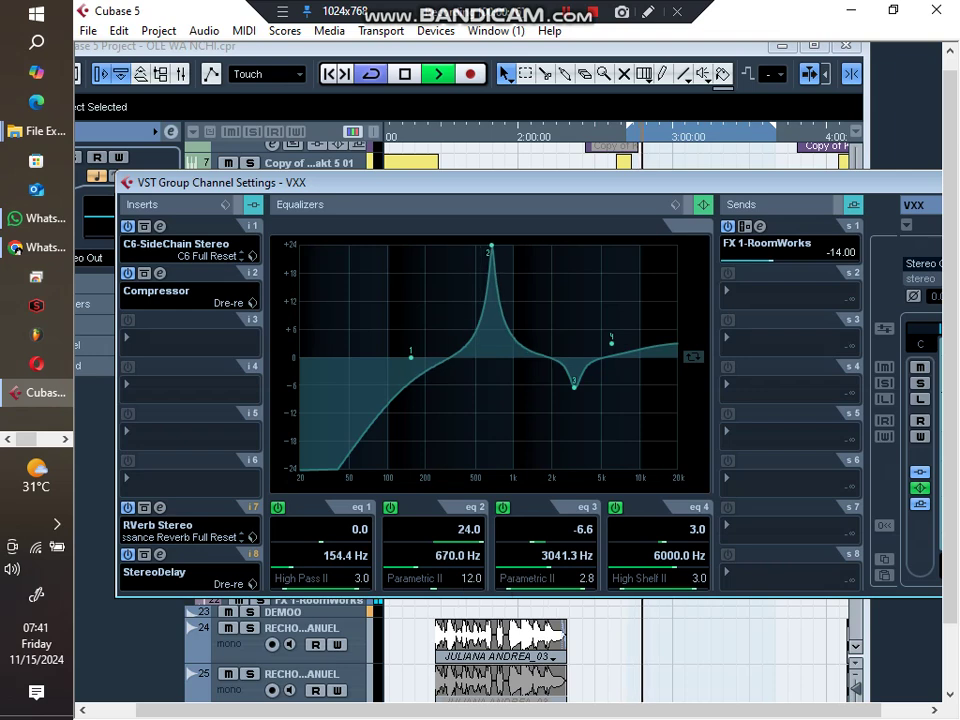
double_click(469, 530)
text(-9)
key(Return)
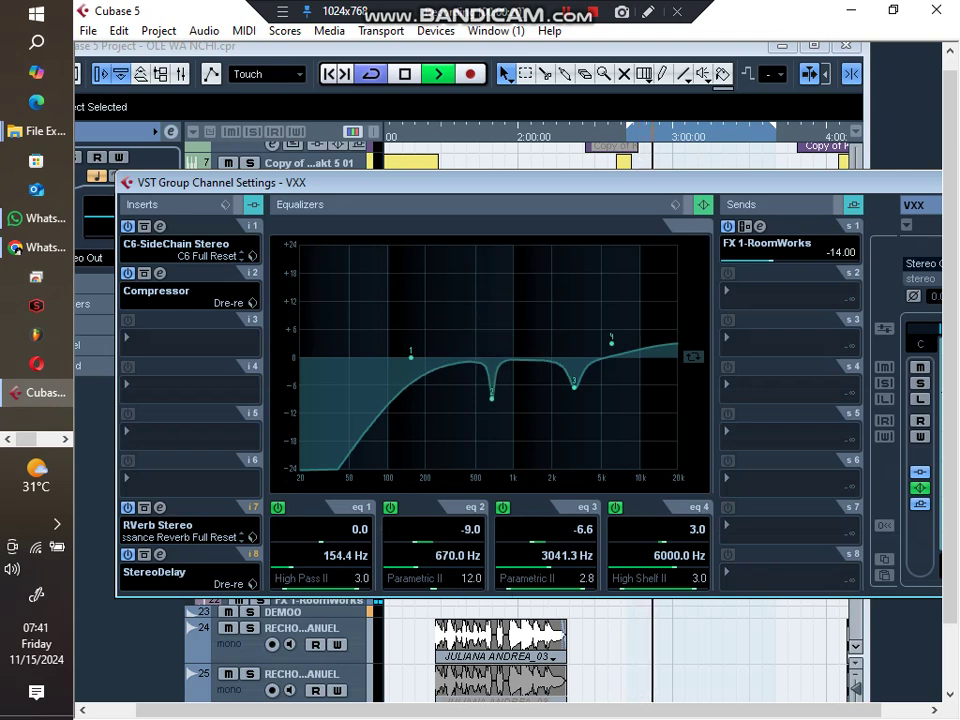
Step: Lower the Q of VXX's EQ band 2 to 3.7 and ease its gain to -8.0
scroll(468, 578, down, 5)
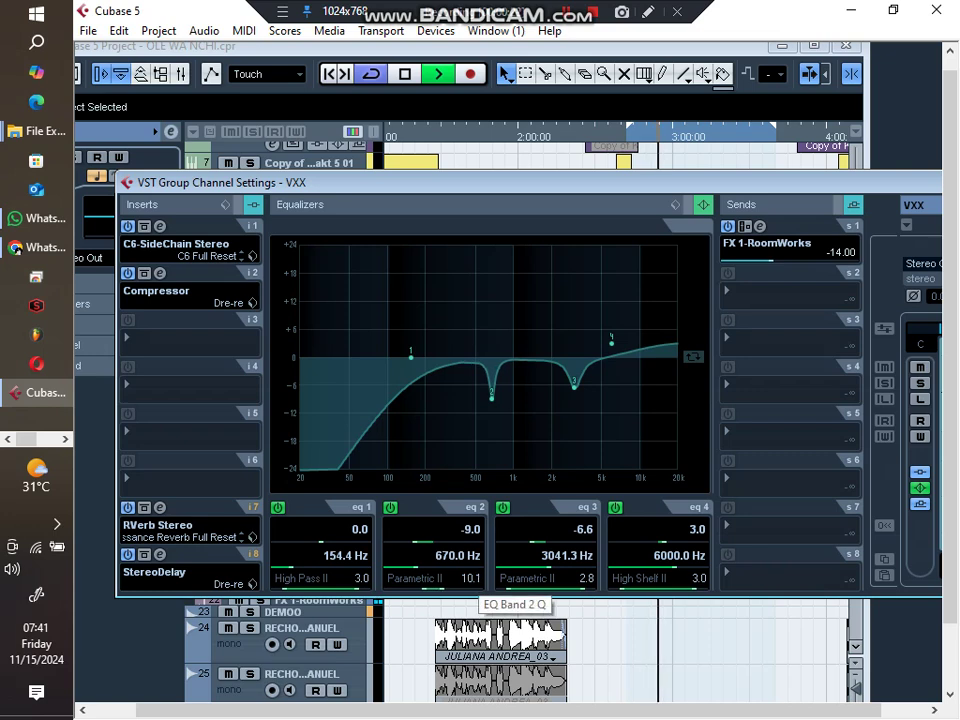
scroll(468, 578, down, 4)
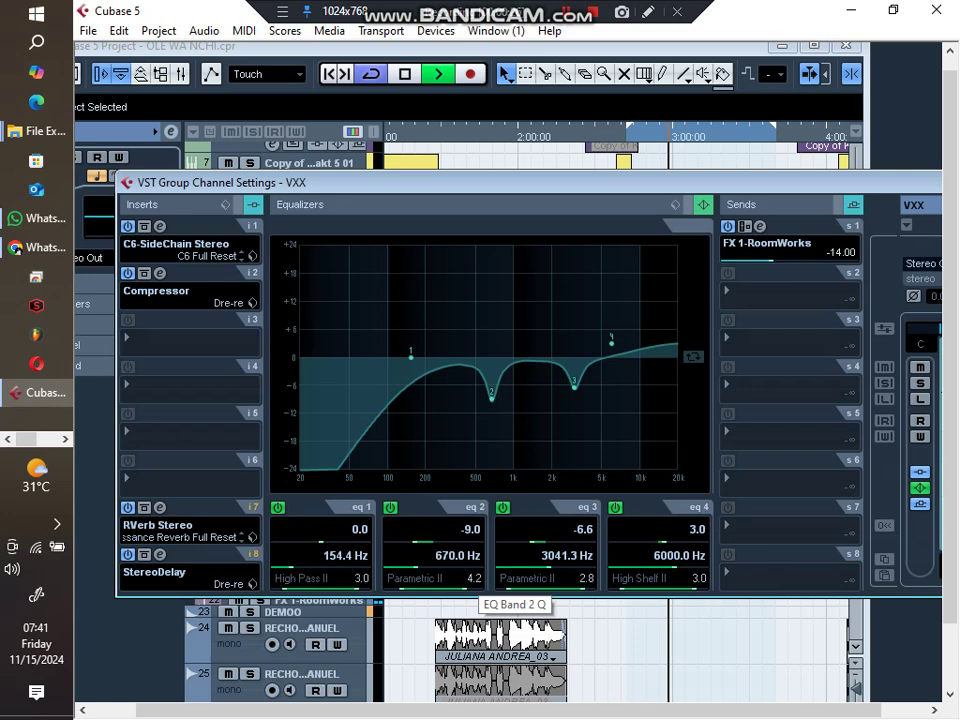
scroll(468, 578, down, 2)
scroll(468, 578, down, 1)
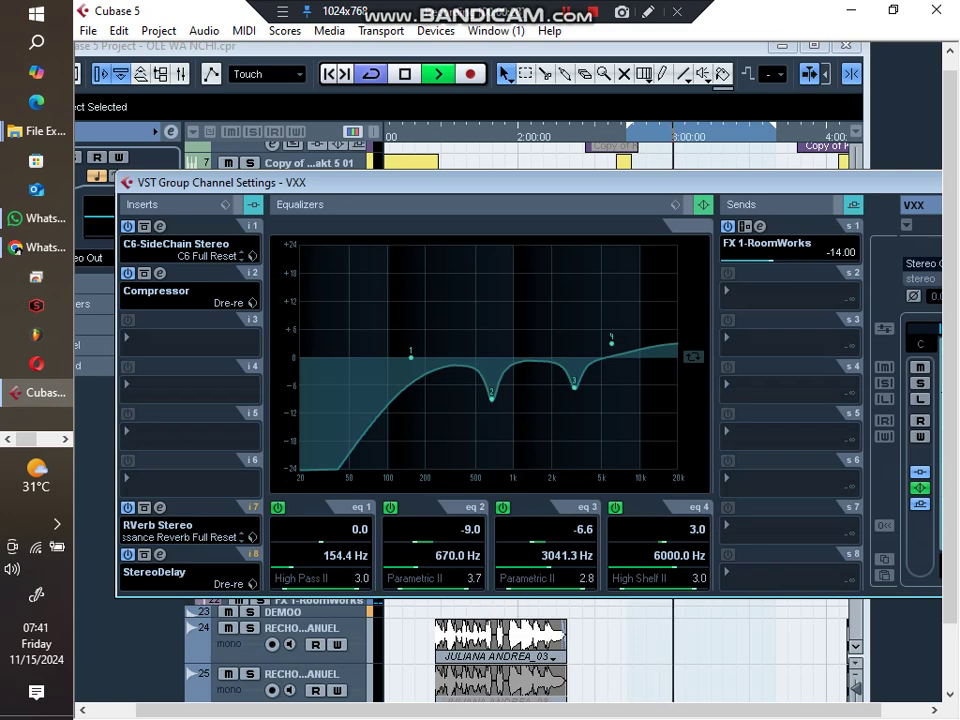
scroll(470, 530, up, 2)
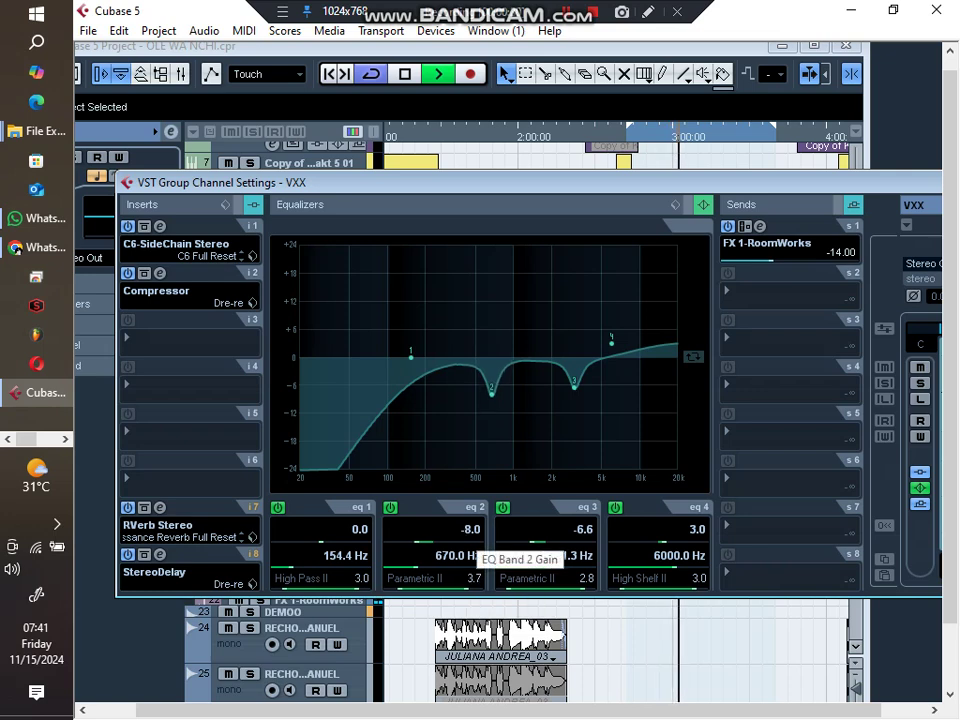
Step: Set VXX's EQ band 3 to a Q of 2.5 with its gain at -6.6, and close the VXX channel settings
scroll(580, 577, down, 1)
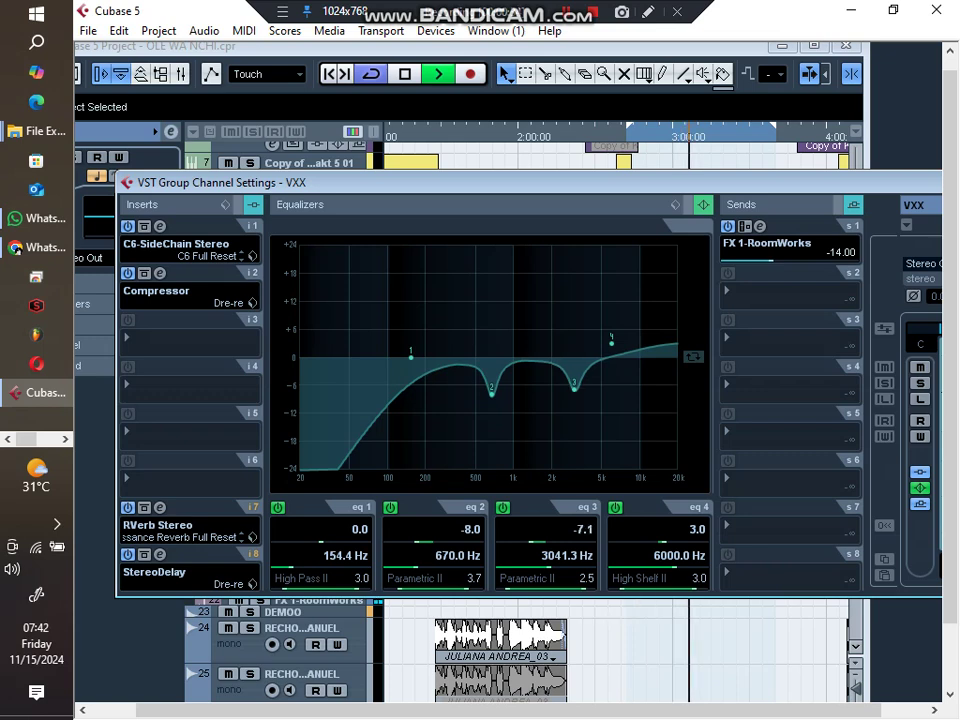
scroll(555, 529, up, 1)
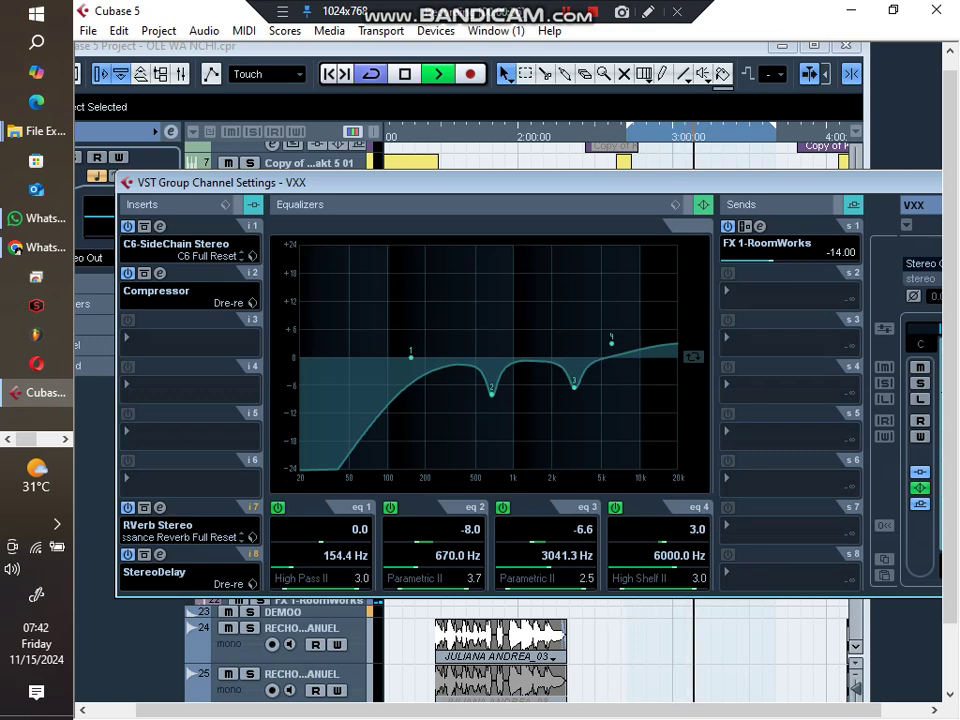
drag(540, 183, 391, 184)
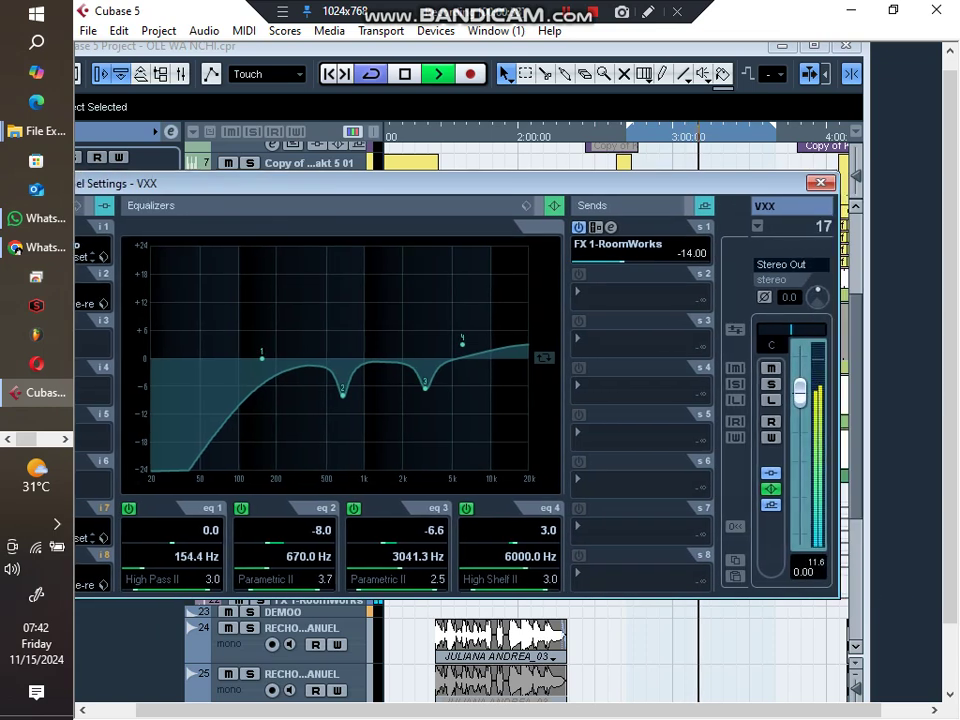
click(820, 183)
Step: Solo the S1 group track and open its channel settings
click(814, 46)
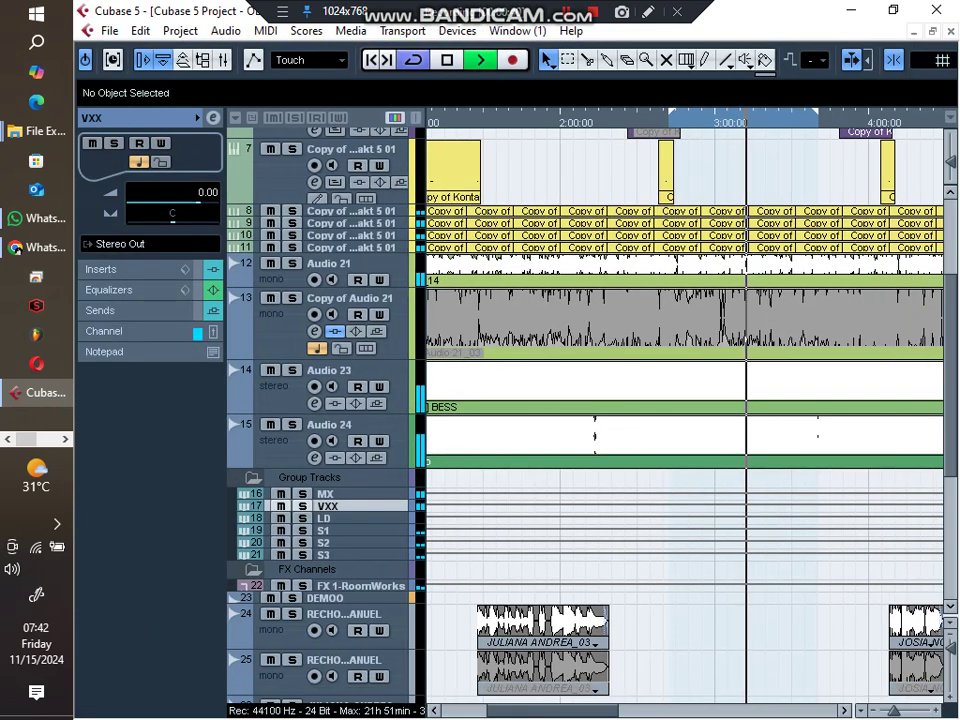
click(340, 531)
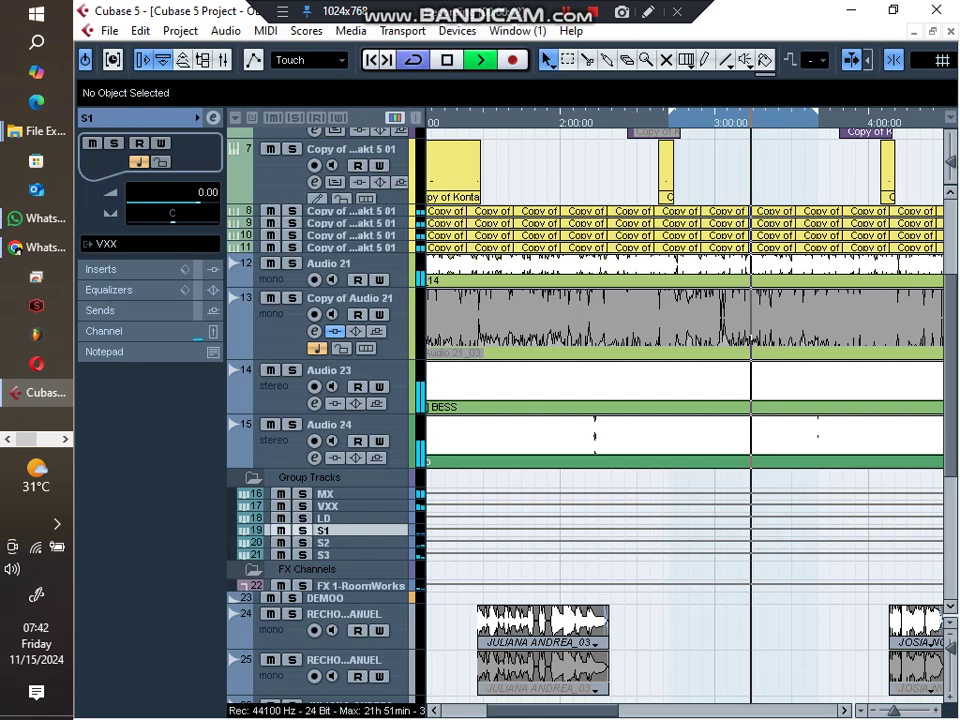
key(s)
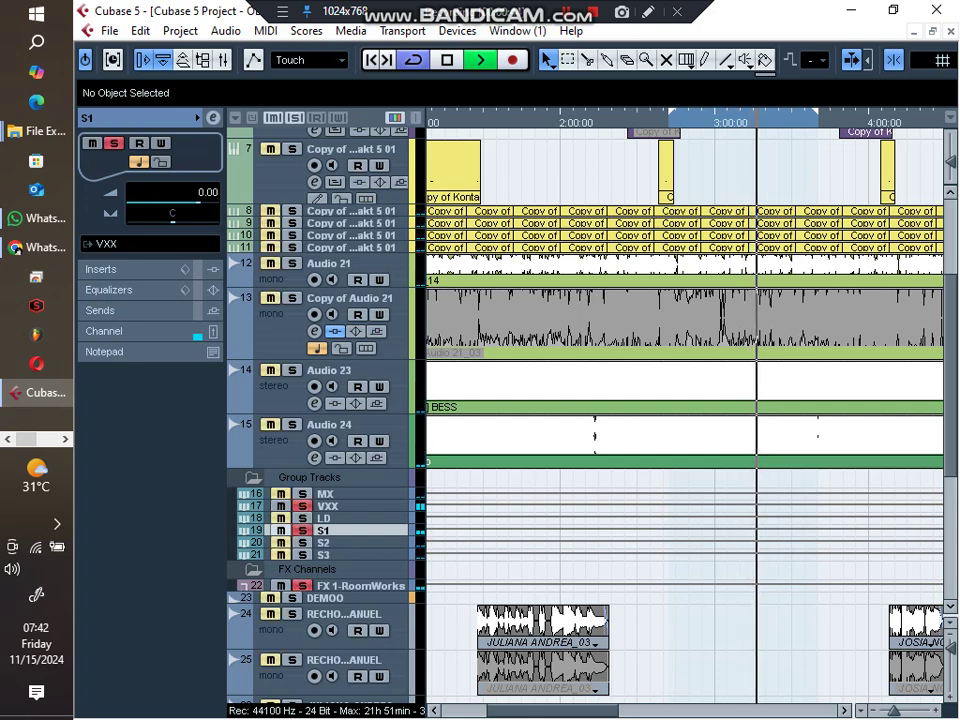
click(213, 118)
drag(300, 184, 521, 177)
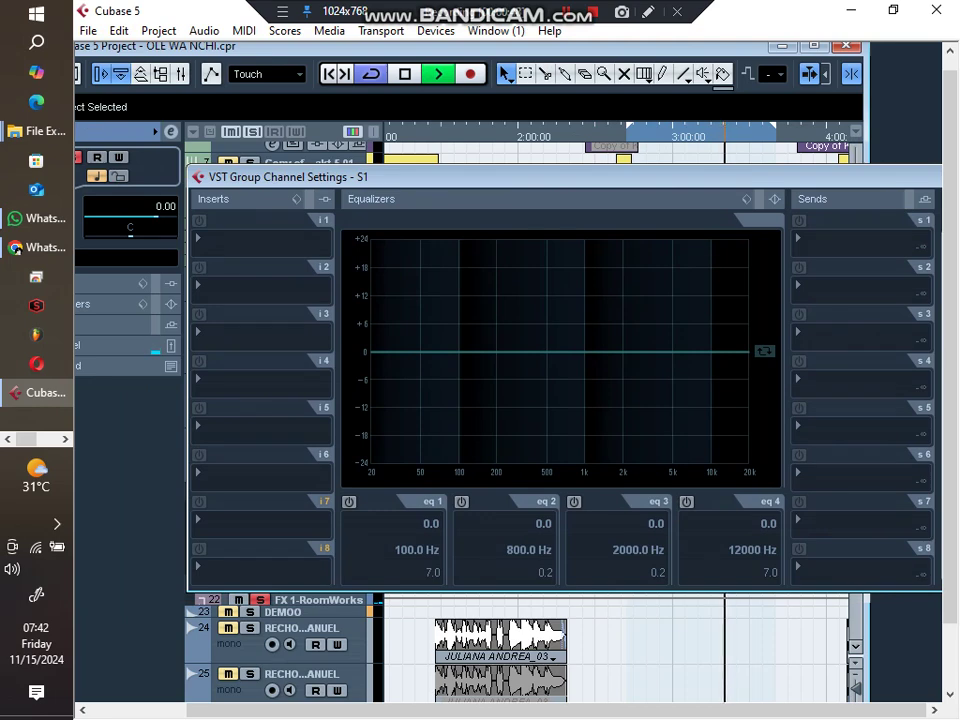
Step: Enable EQ bands 2, 3 and 4 on S1 and set band 4's filter type to Parametric I
click(574, 502)
click(461, 501)
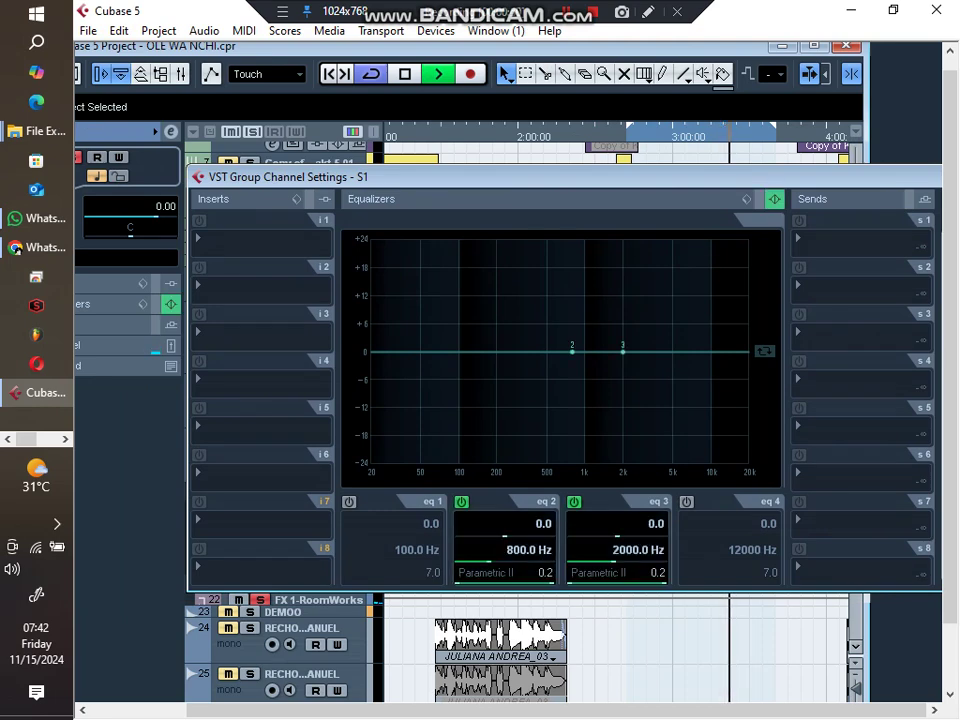
click(686, 501)
click(712, 572)
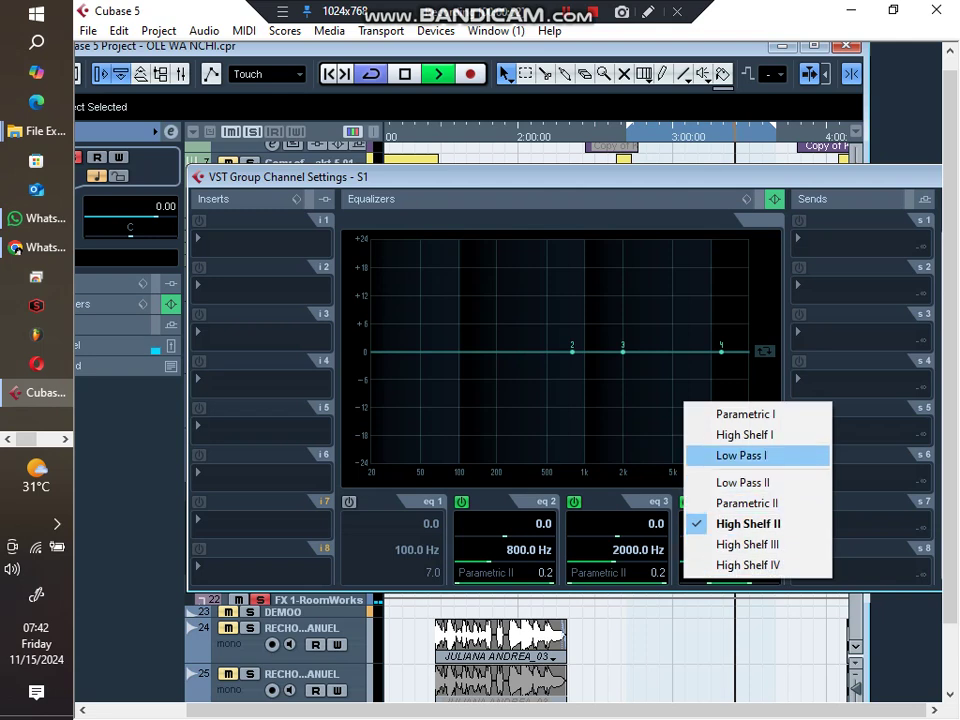
click(745, 413)
Step: Boost S1's EQ band 4 to a gain of 24.0 with a narrow Q and sweep its frequency down to 4191.6 Hz
scroll(757, 574, up, 5)
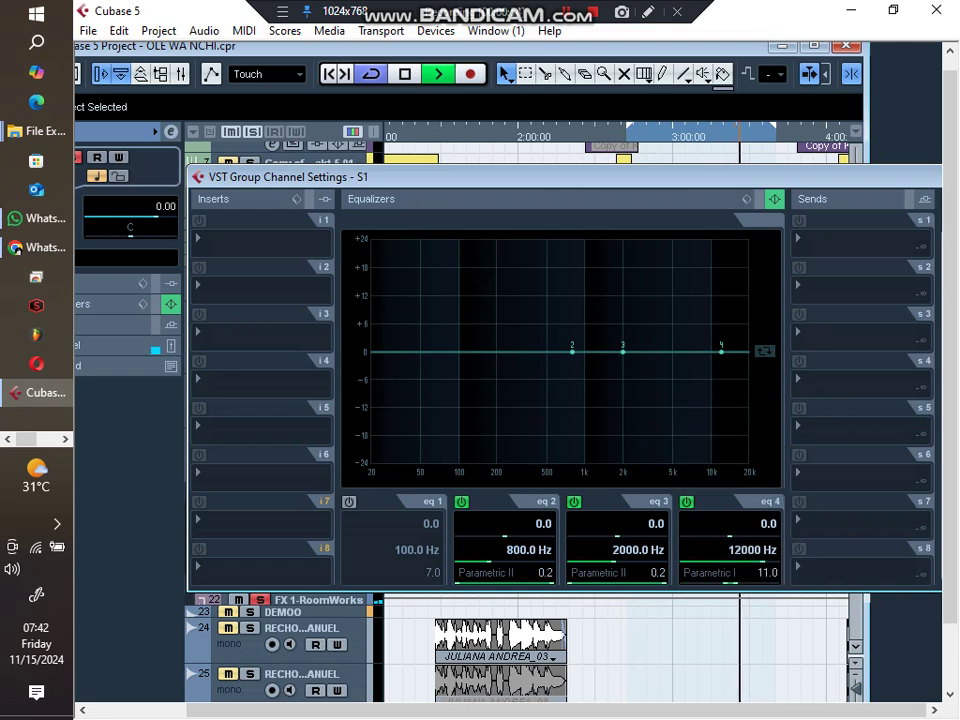
scroll(737, 533, down, 1)
scroll(737, 533, up, 20)
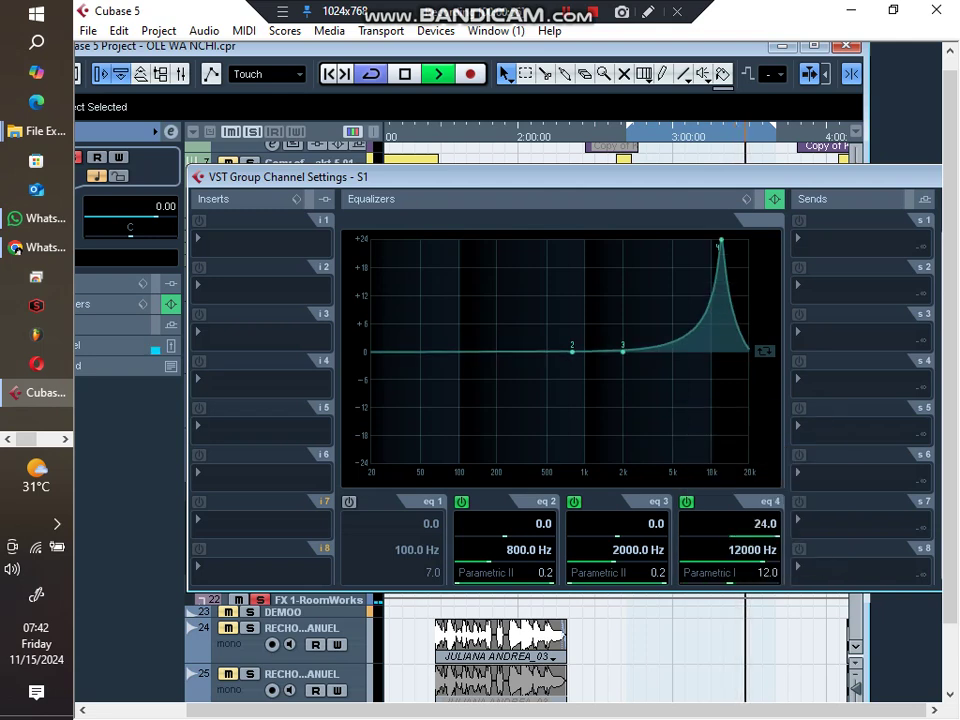
scroll(757, 552, down, 4)
scroll(757, 550, down, 11)
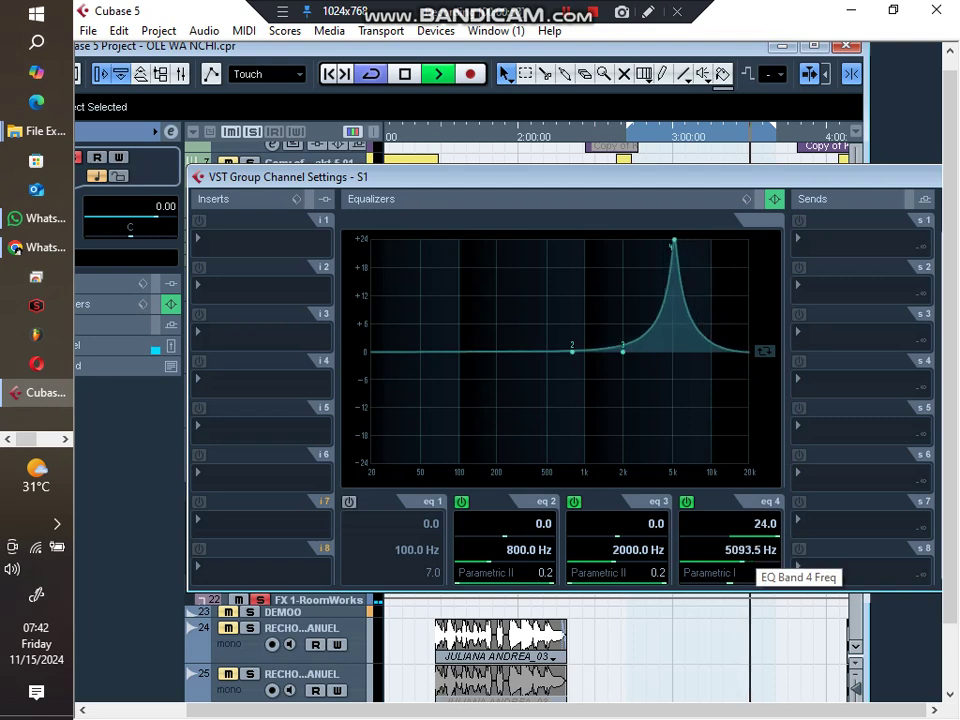
scroll(757, 550, down, 3)
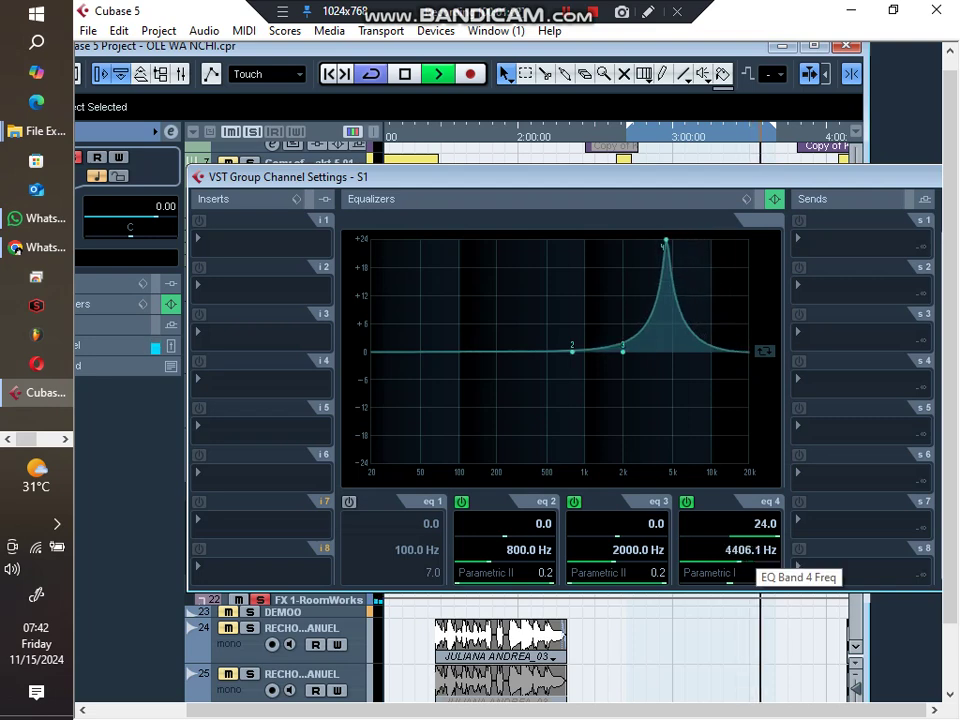
scroll(757, 550, down, 1)
Step: Cut S1's EQ band 4 to a gain of -9, ease it to -6.6, and widen the band to a Q of 4.8
click(765, 524)
text(-9)
key(Return)
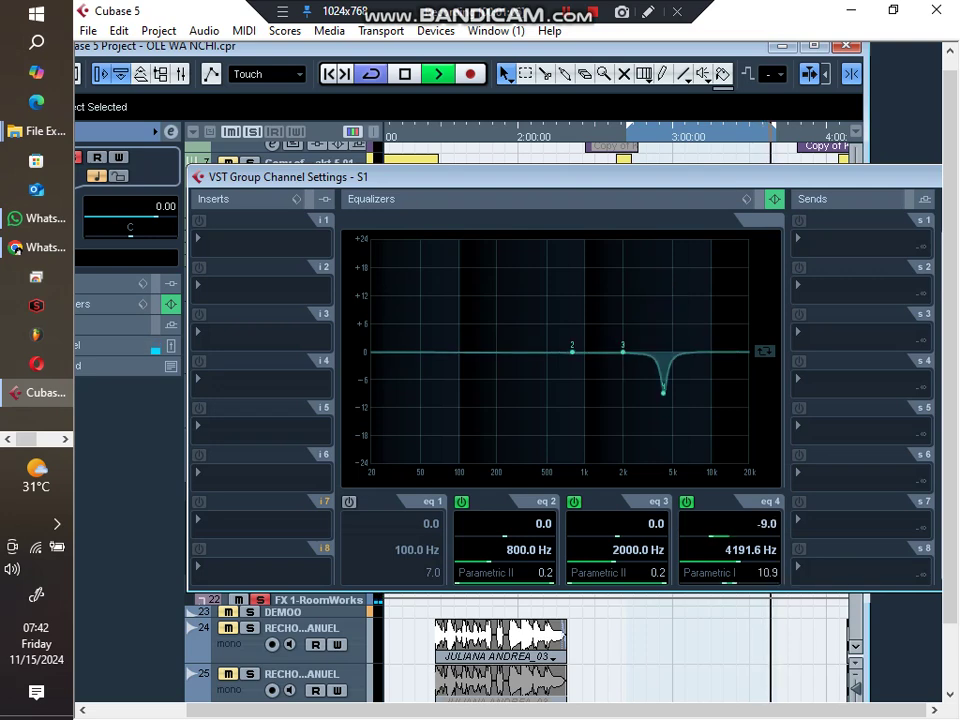
scroll(768, 573, down, 6)
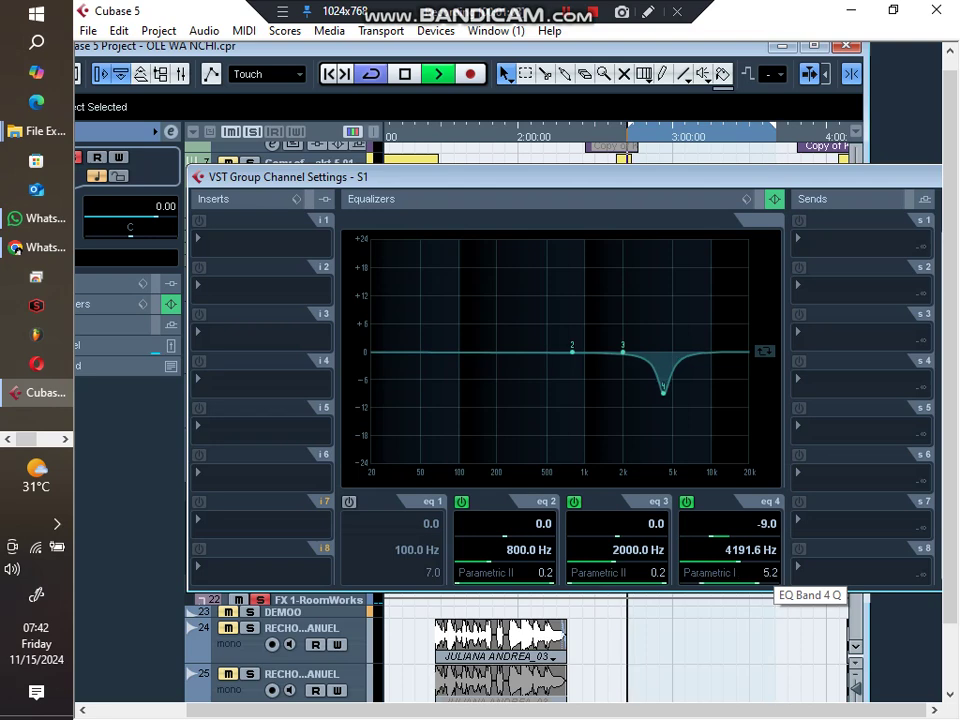
scroll(768, 573, down, 1)
scroll(766, 524, up, 5)
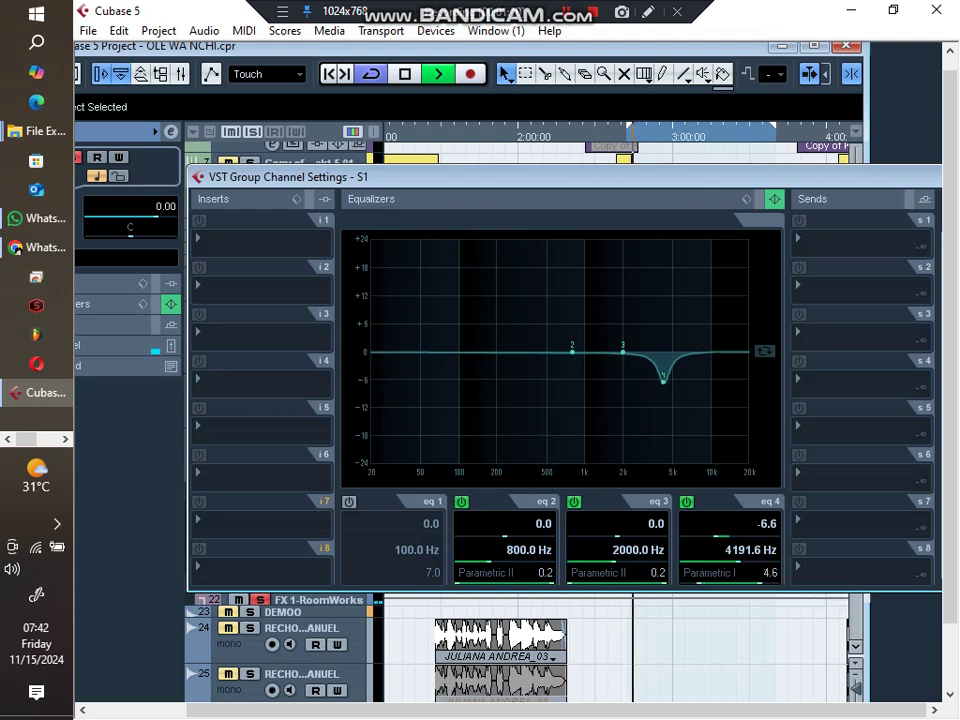
scroll(768, 573, up, 1)
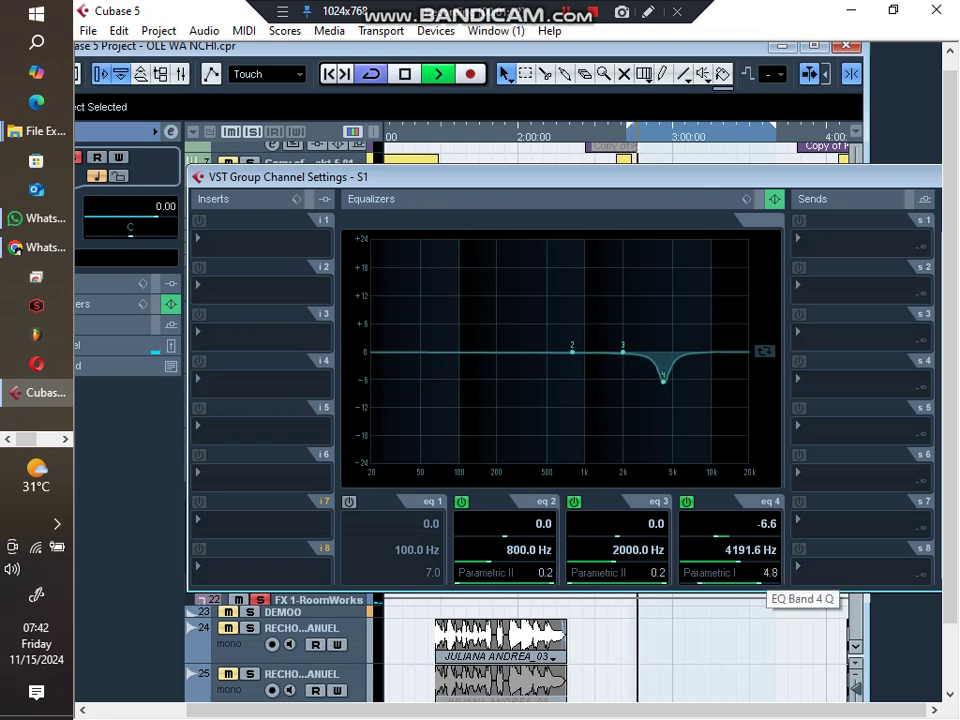
Step: Boost S1's EQ band 3 to a gain of 24.0 with a Q of 12.0 and sweep its frequency down to 1425.0 Hz
scroll(655, 573, up, 10)
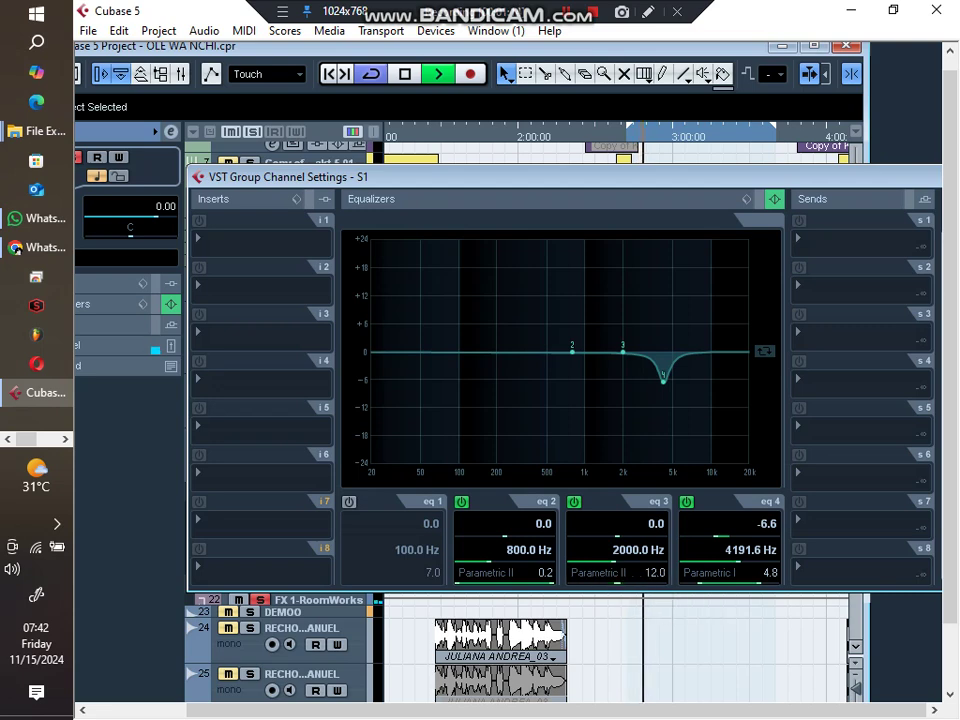
drag(617, 536, 667, 536)
scroll(641, 550, down, 2)
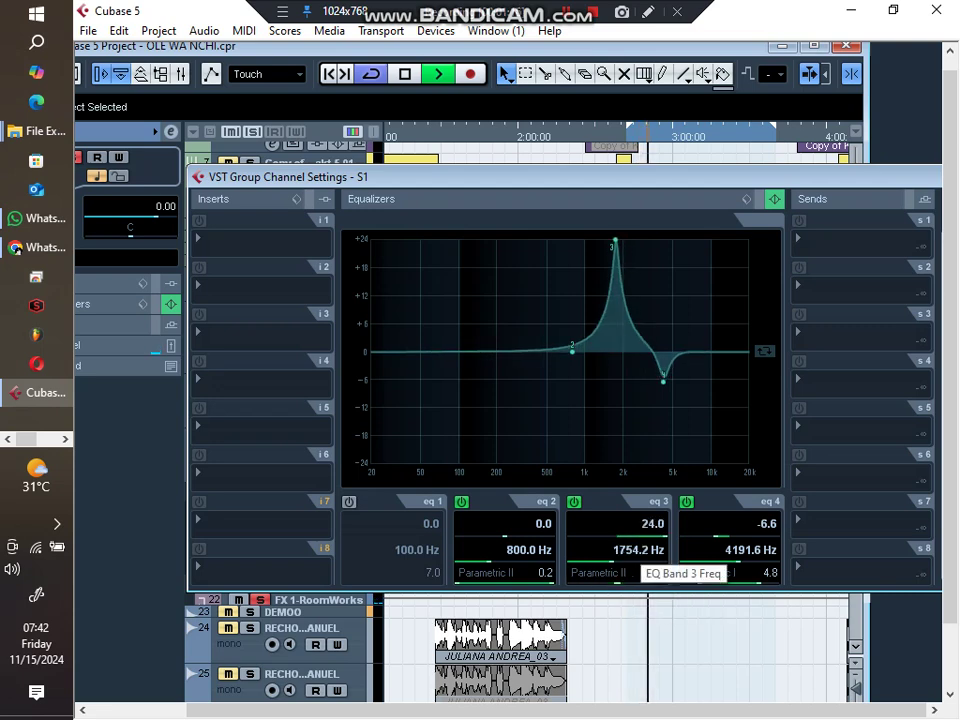
scroll(640, 552, down, 1)
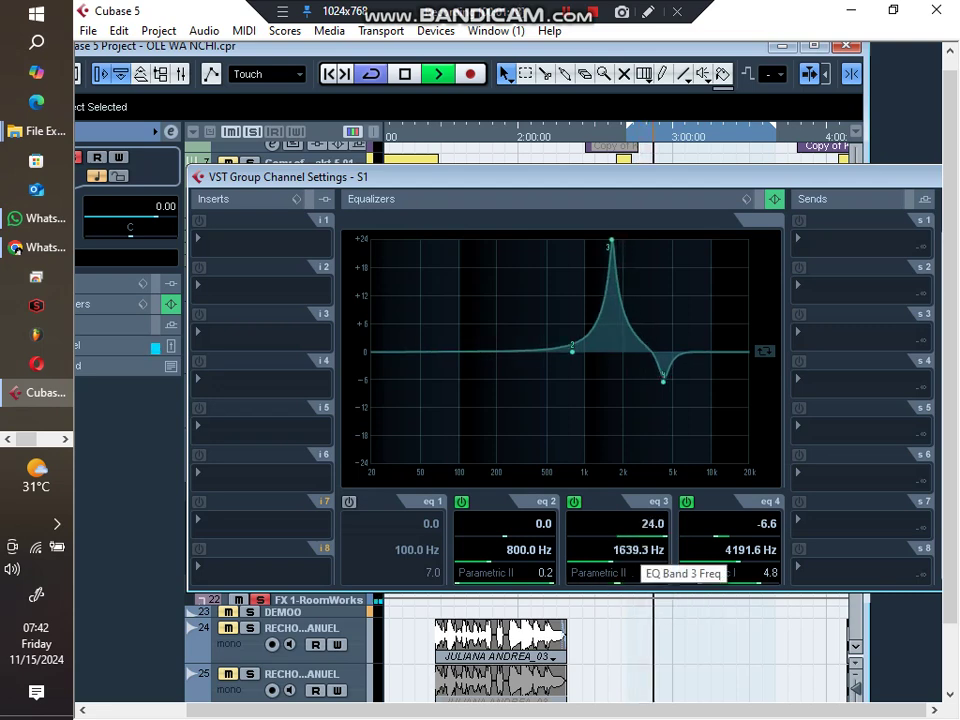
scroll(640, 552, down, 1)
scroll(640, 552, down, 1)
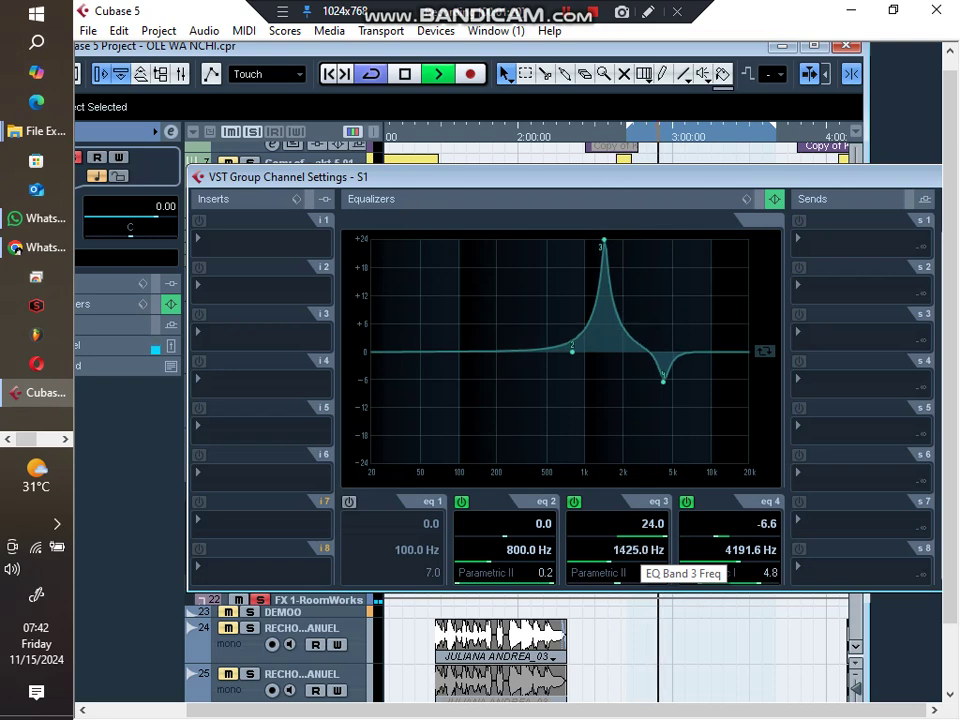
Step: Cut S1's EQ band 3 to a gain of -9, ease it to -7.6, and widen the band to a Q of 4.4
click(652, 524)
text(-9)
key(Return)
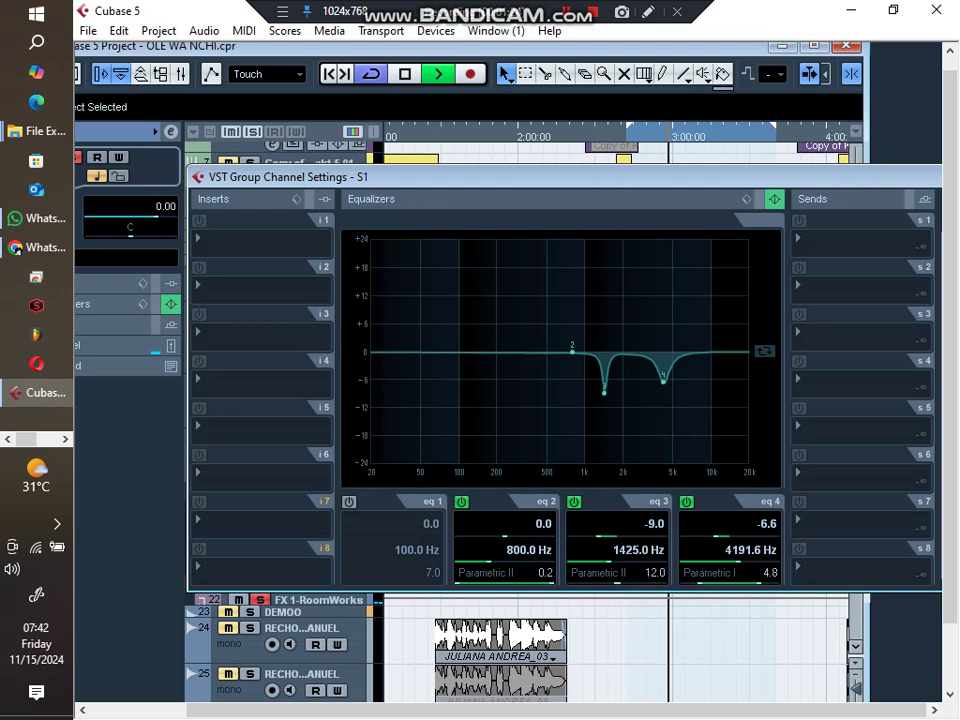
scroll(650, 573, down, 3)
scroll(650, 573, down, 3)
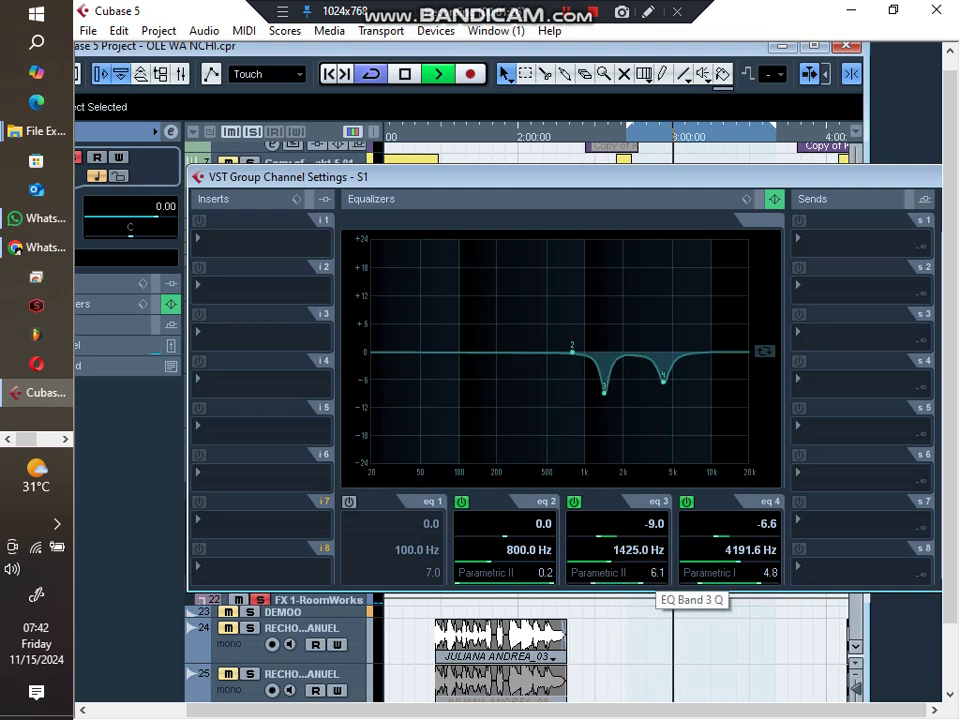
scroll(650, 573, down, 2)
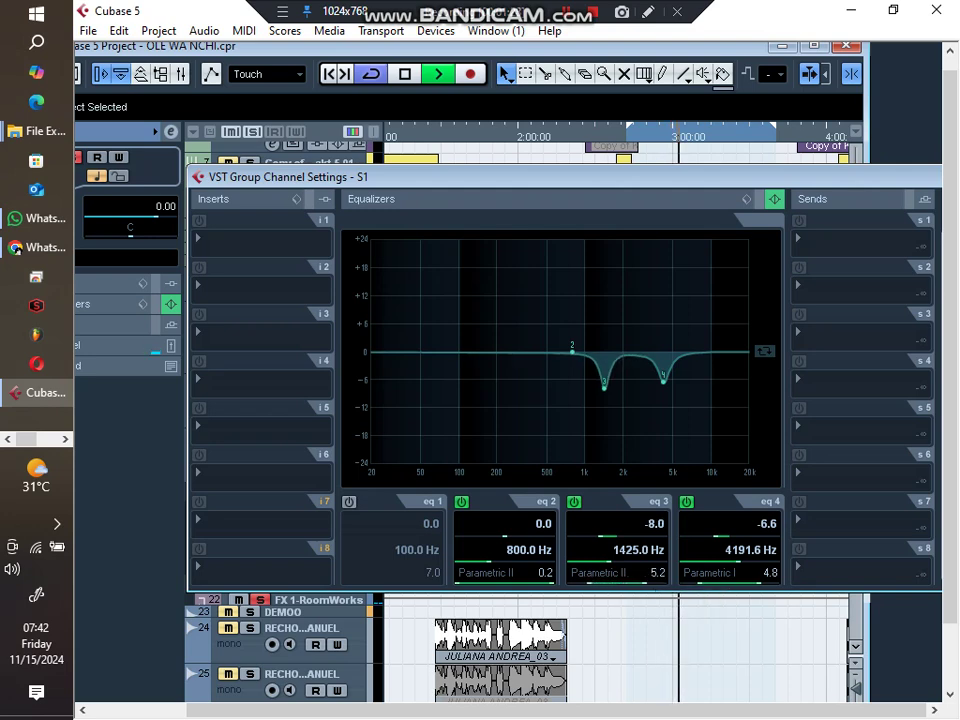
scroll(650, 573, down, 1)
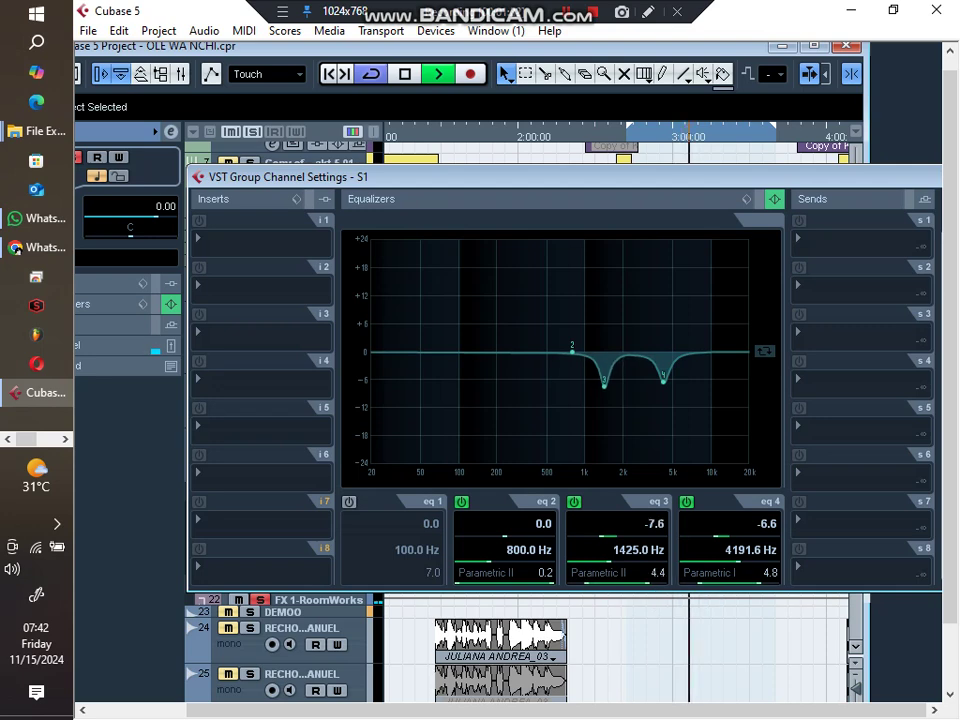
Step: Set S1's EQ band 3 gain to -8.0 and band 2 Q to 12.0, and close the S1 channel settings
scroll(537, 573, up, 15)
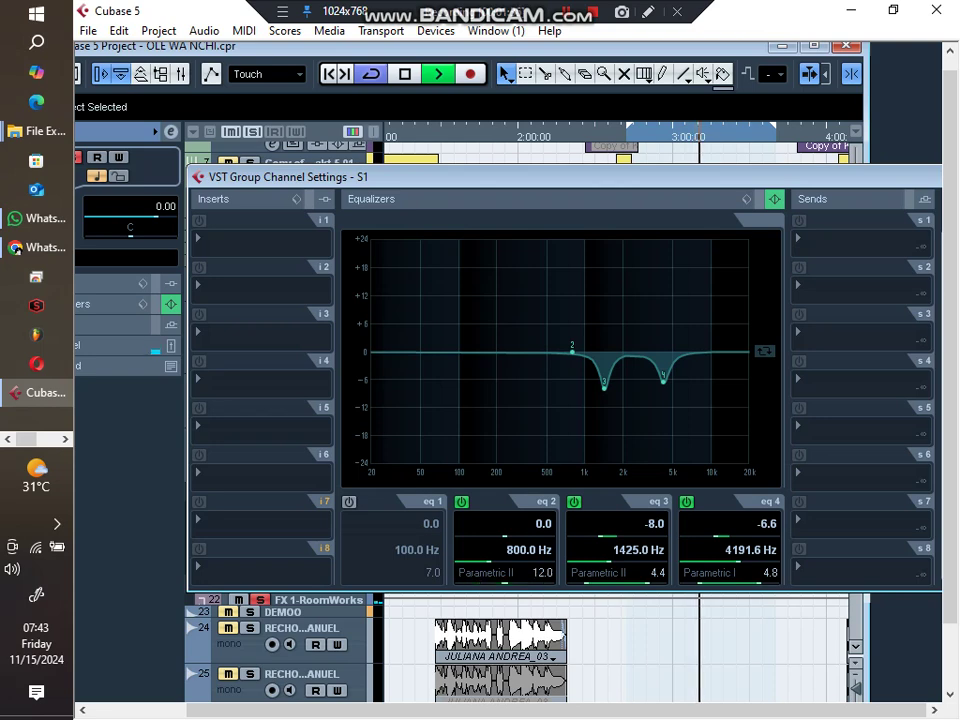
drag(560, 177, 406, 177)
click(887, 177)
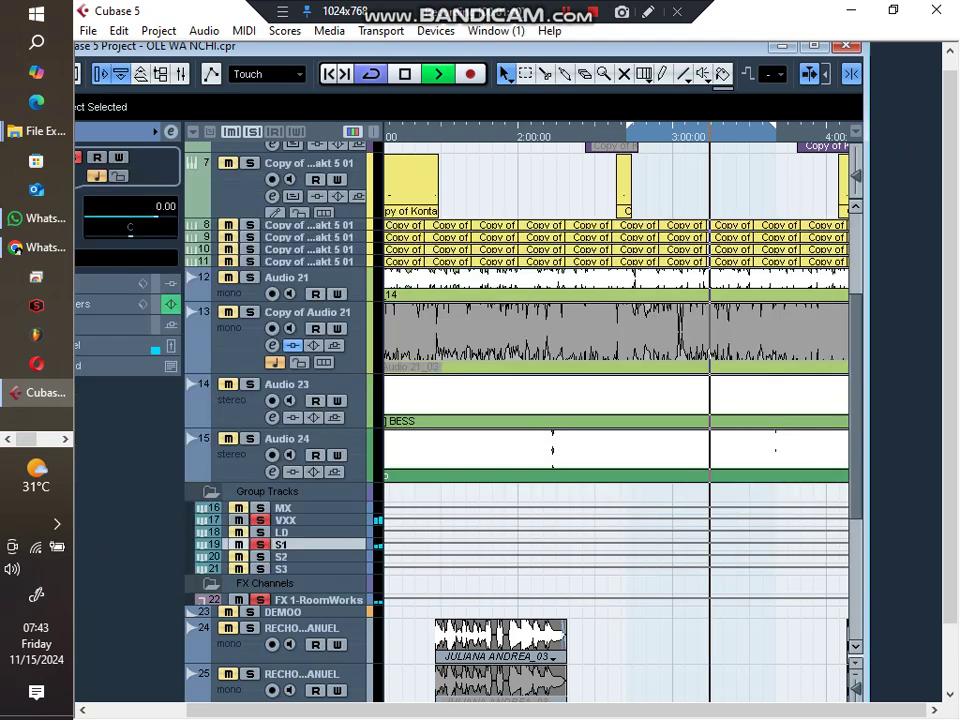
Step: Solo the S2 group track and remove the solo from S1
click(282, 557)
click(260, 557)
click(282, 545)
click(260, 545)
Step: Open the S2 group's channel settings and enable EQ band 3 with a gain of 24.0 and a Q of 11.8
click(282, 557)
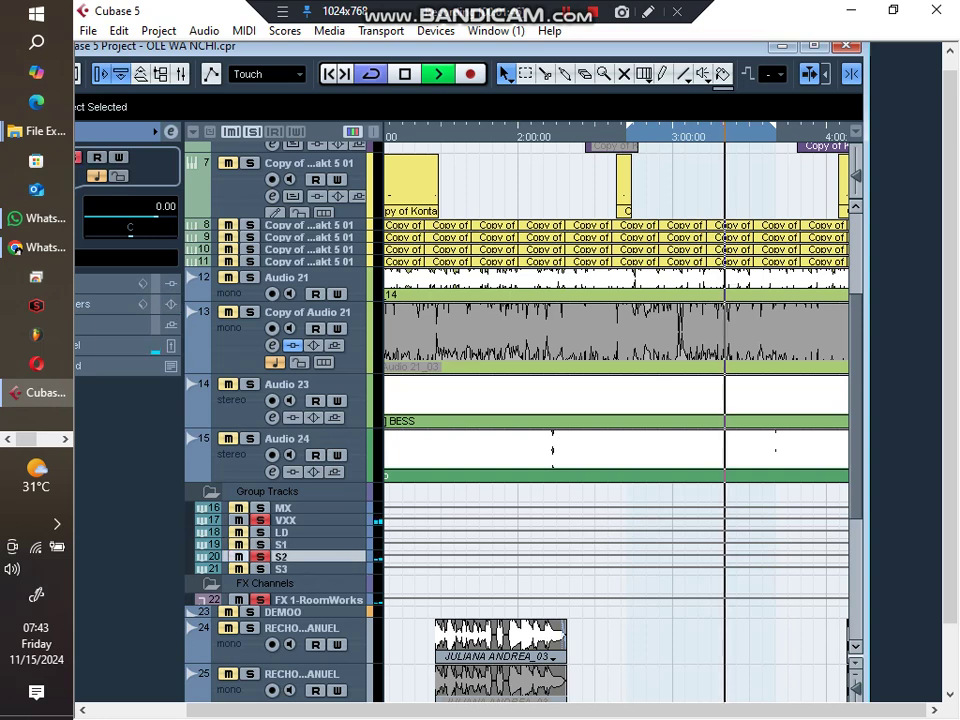
click(171, 132)
click(420, 502)
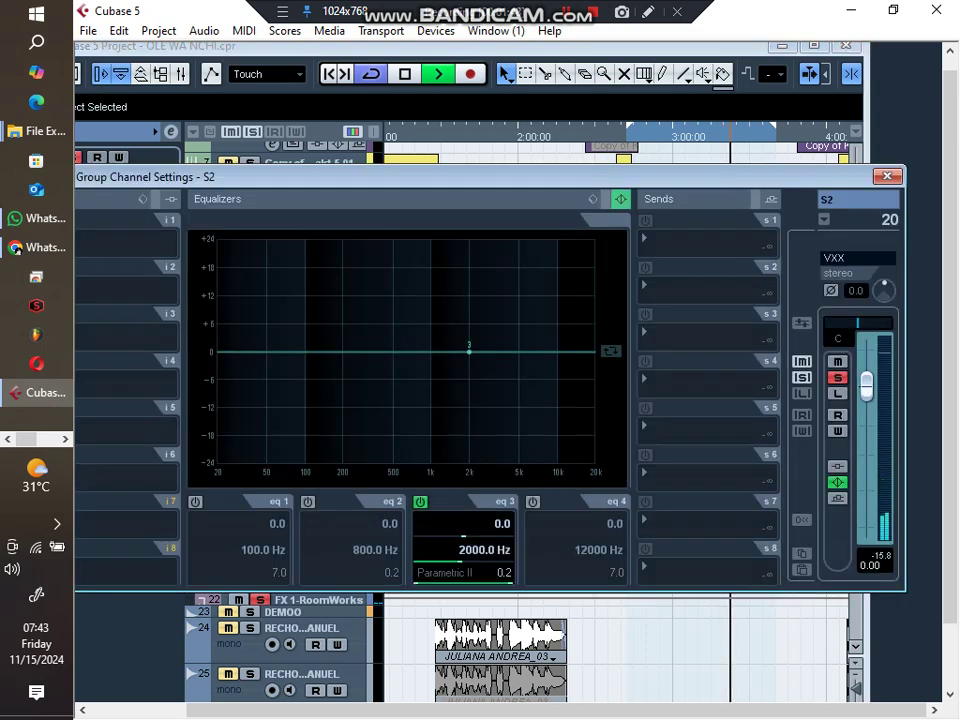
click(510, 583)
click(511, 536)
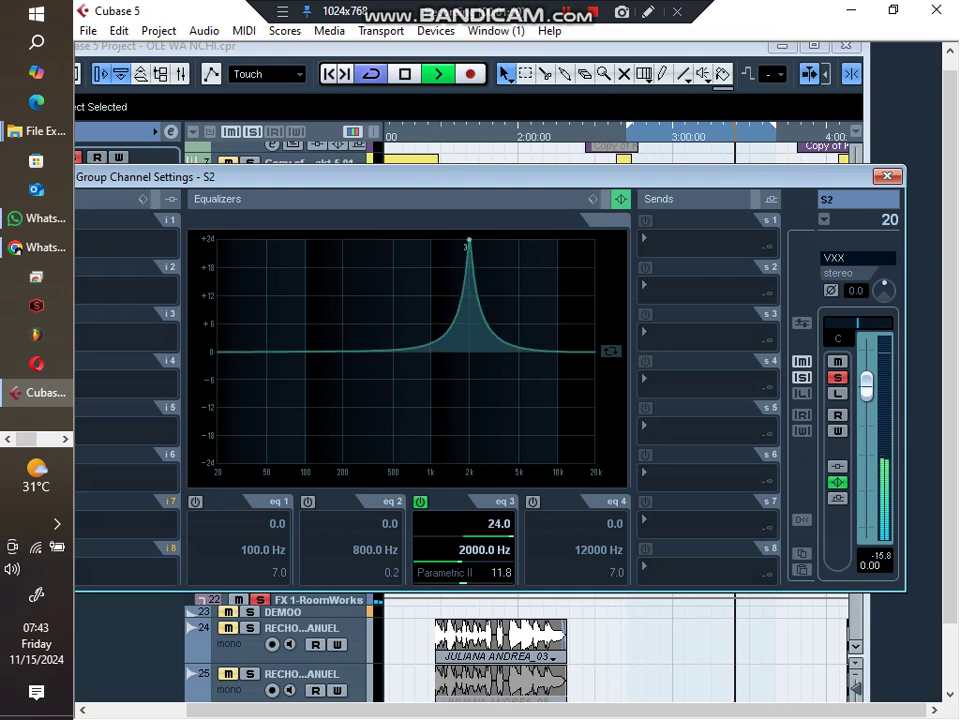
Step: Sweep the boosted S2 EQ band 3 up to 2874.3 Hz to locate the harsh frequency
scroll(478, 549, up, 3)
scroll(478, 550, up, 3)
scroll(478, 550, up, 1)
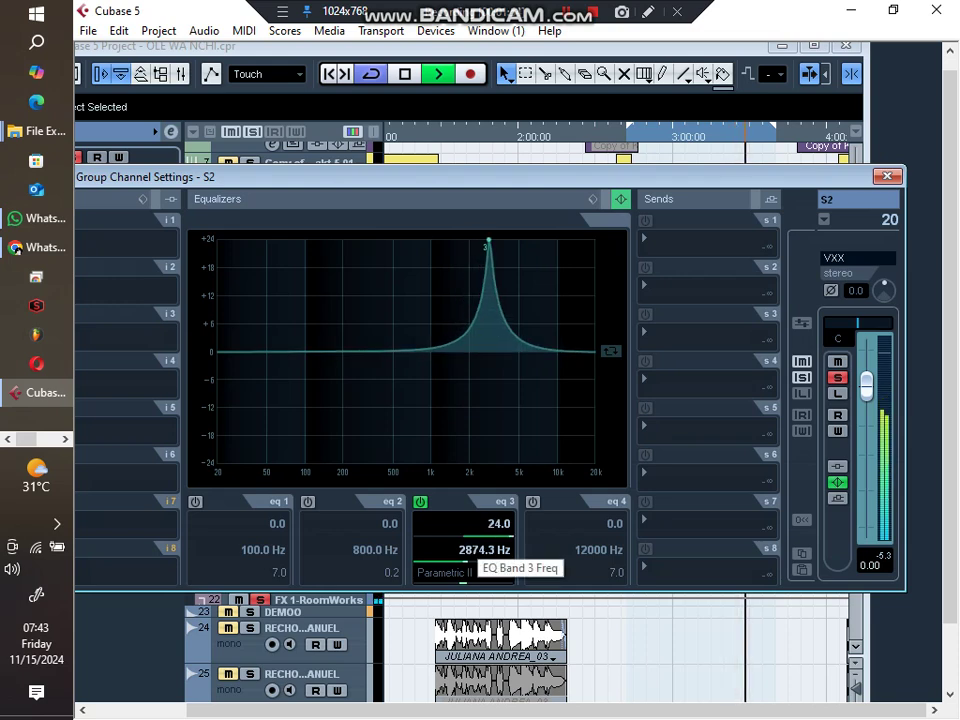
scroll(478, 550, up, 1)
scroll(478, 550, down, 1)
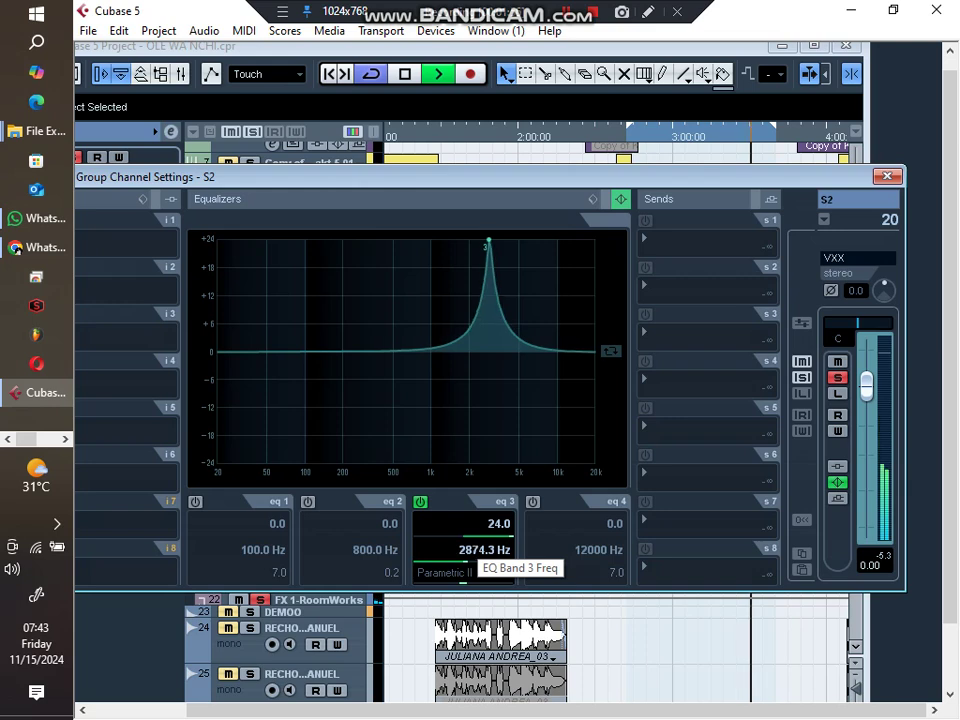
Step: Cut S2's EQ band 3 to a gain of -9, ease it to -7.1, and widen the band to a Q of 3.7
click(498, 524)
text(-9)
key(Return)
scroll(497, 572, down, 4)
scroll(497, 572, down, 4)
scroll(497, 524, up, 4)
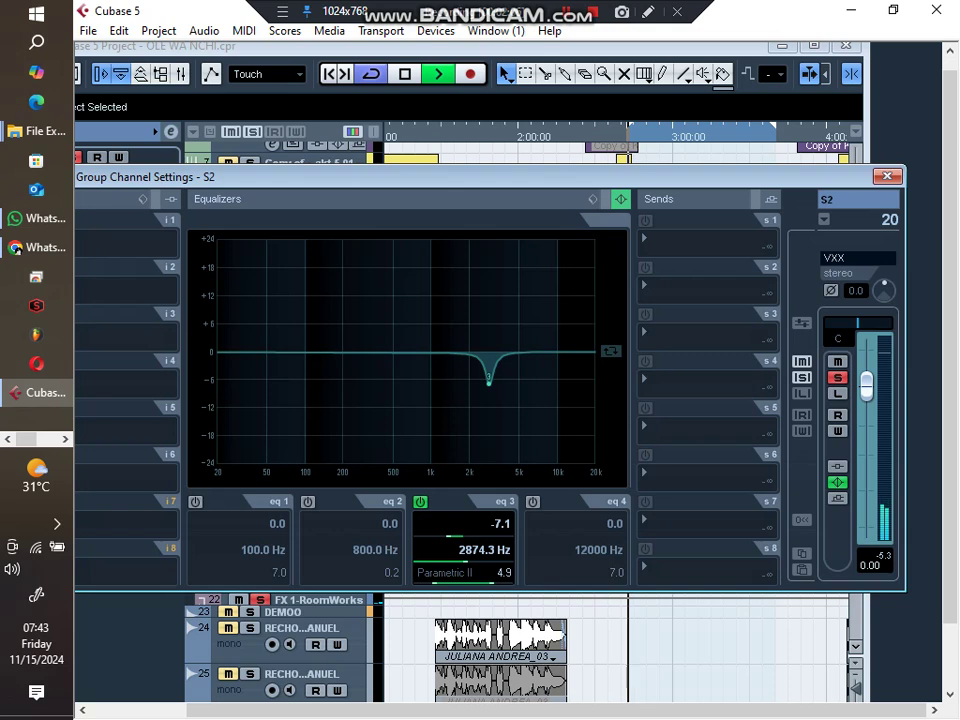
scroll(497, 572, down, 1)
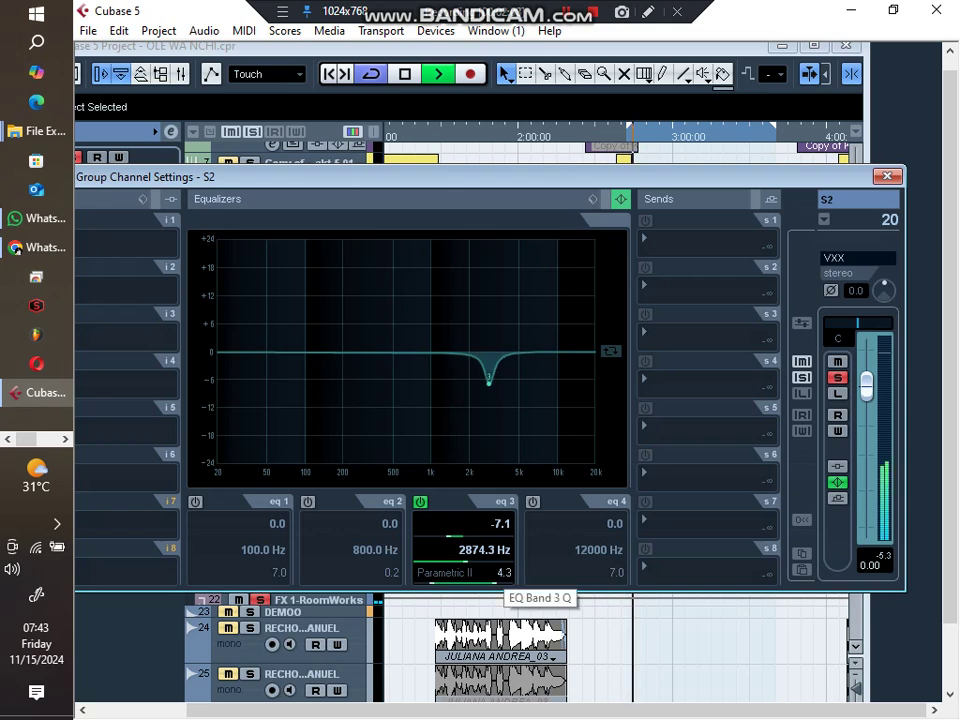
scroll(497, 572, down, 1)
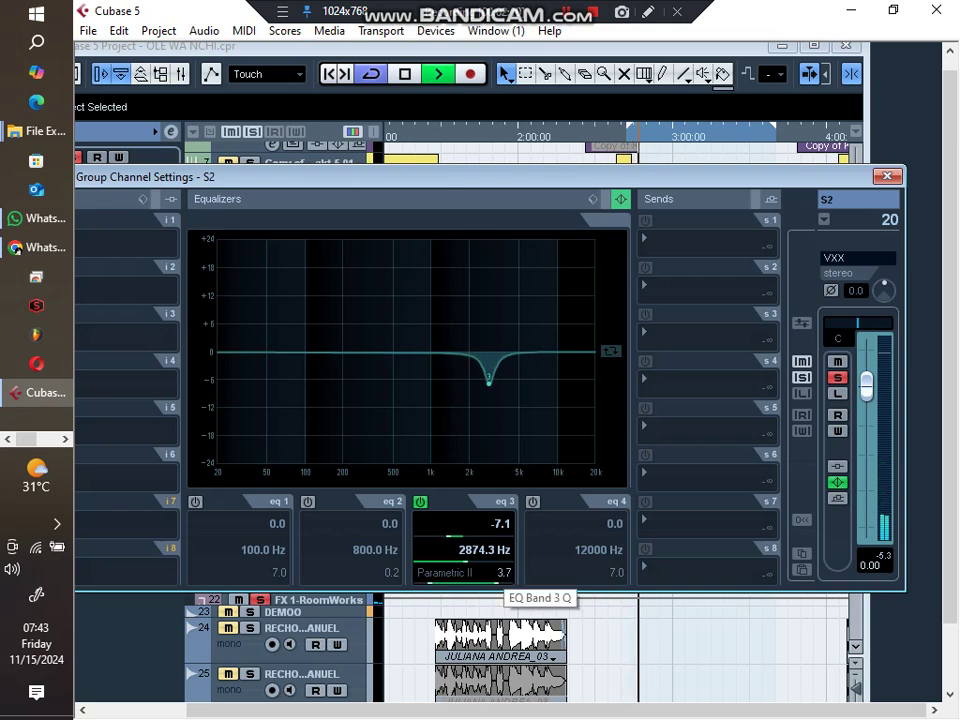
Step: Fine-tune S2's EQ band 3 to a gain of -6.6 at 2713.6 Hz with a Q of 3.2, and close the S2 channel settings
scroll(497, 523, up, 1)
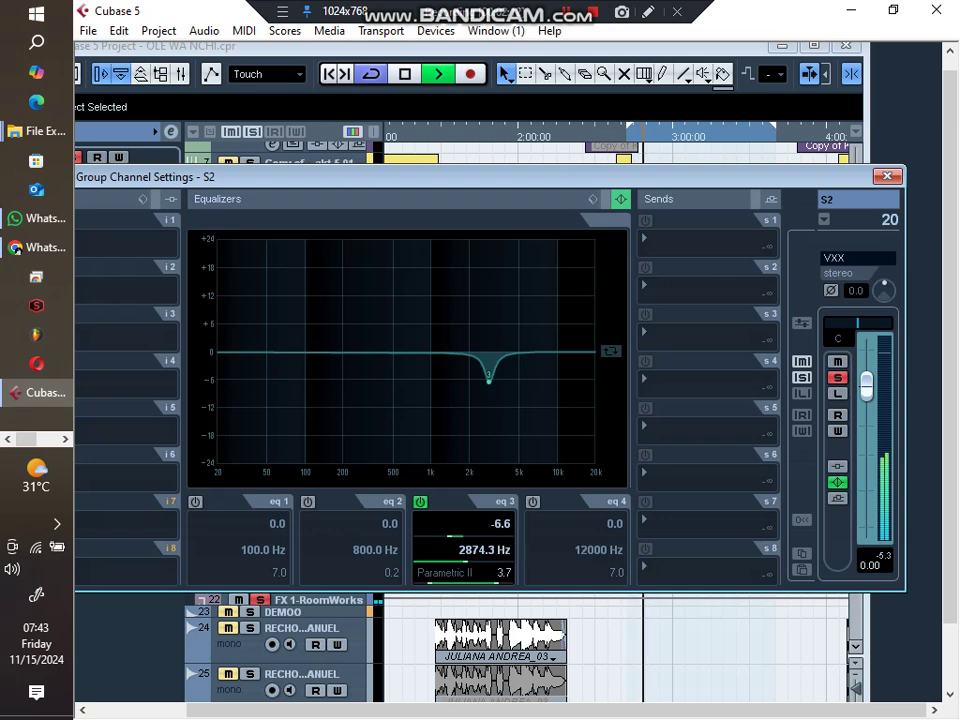
scroll(497, 572, down, 1)
scroll(497, 523, down, 1)
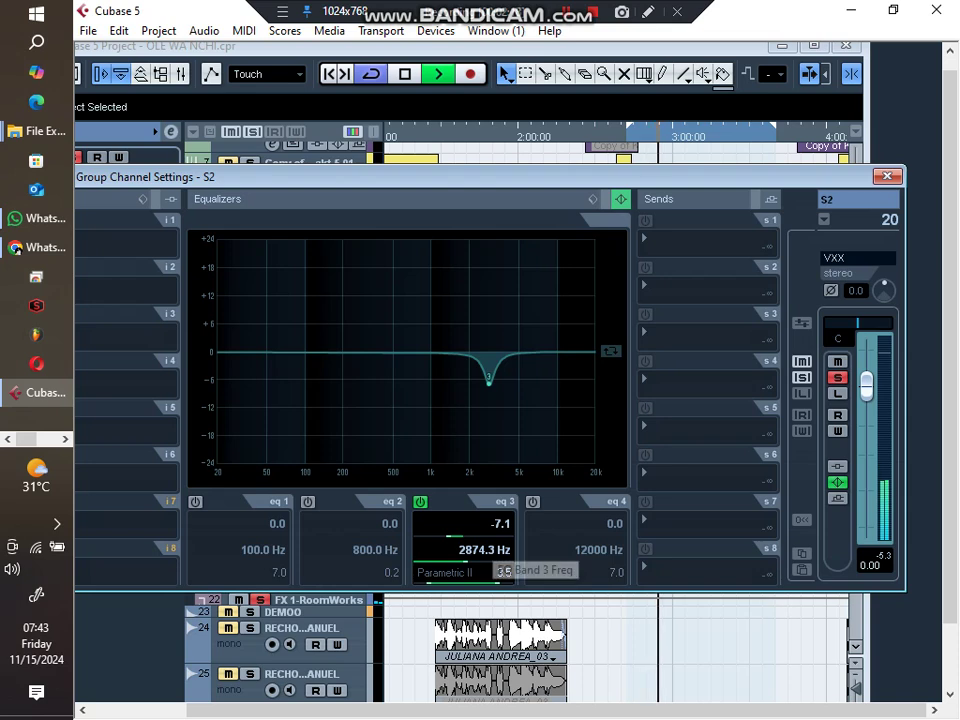
scroll(490, 550, down, 1)
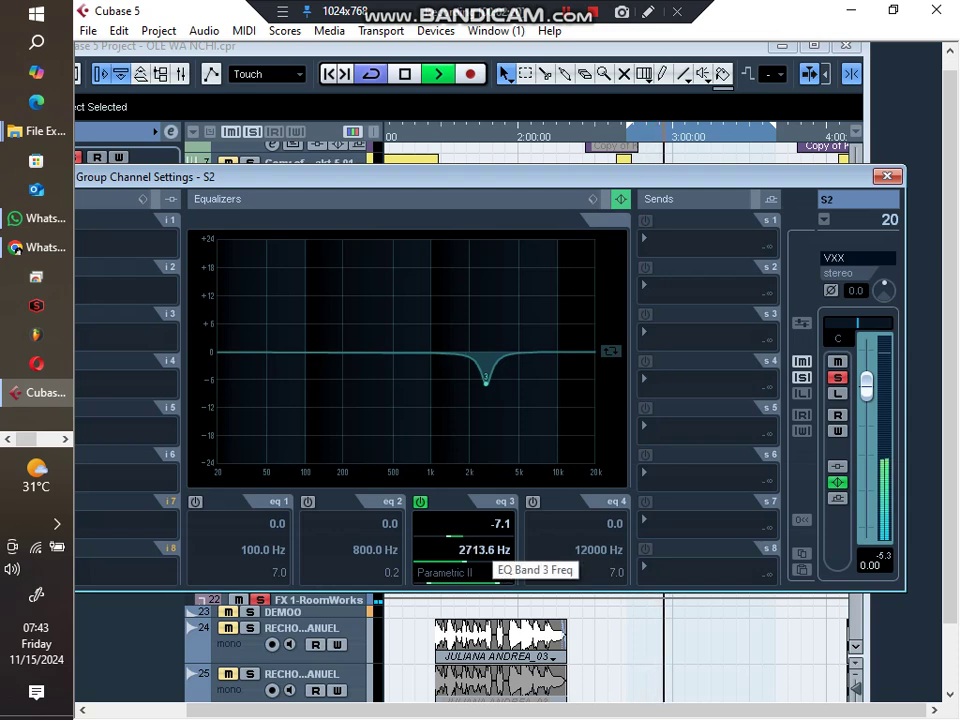
scroll(490, 524, up, 1)
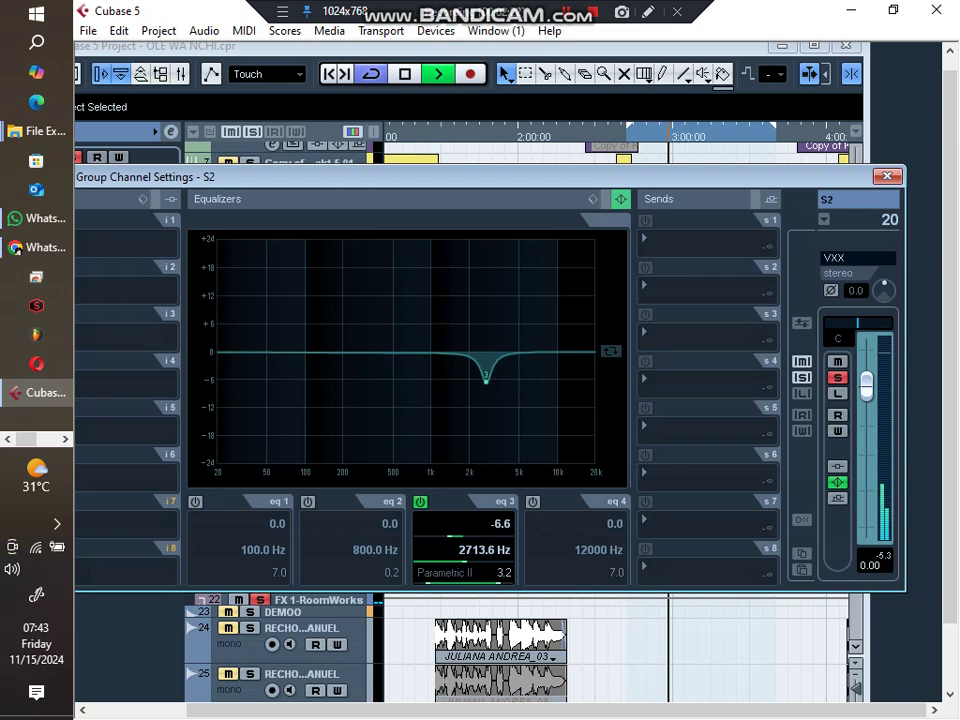
click(887, 176)
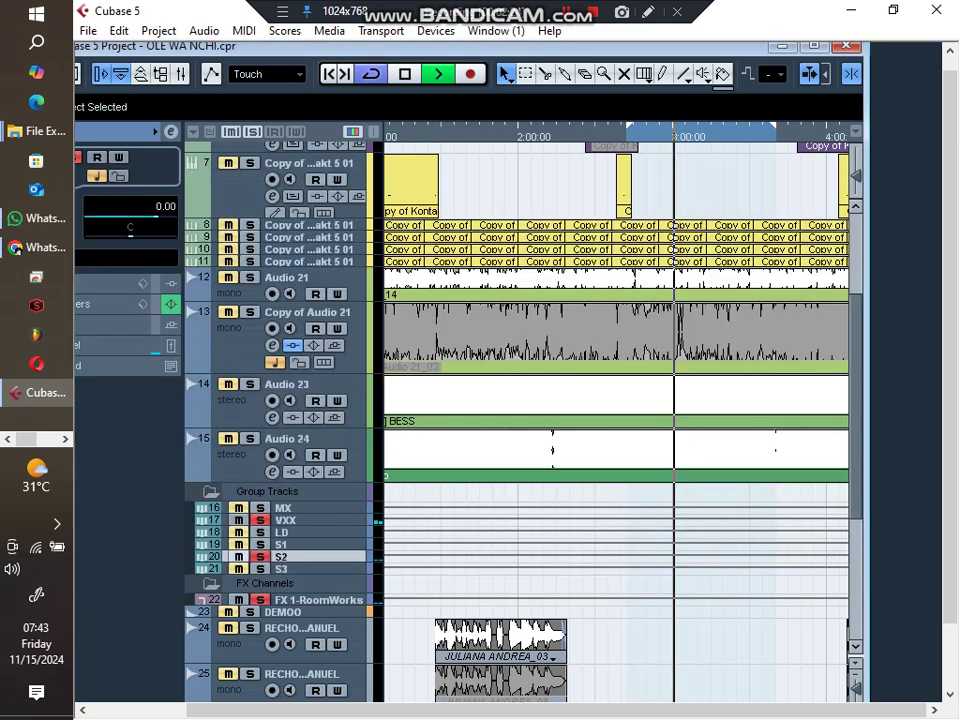
Step: Solo the S3 group track and remove the solo from S2
scroll(500, 400, down, 3)
click(282, 328)
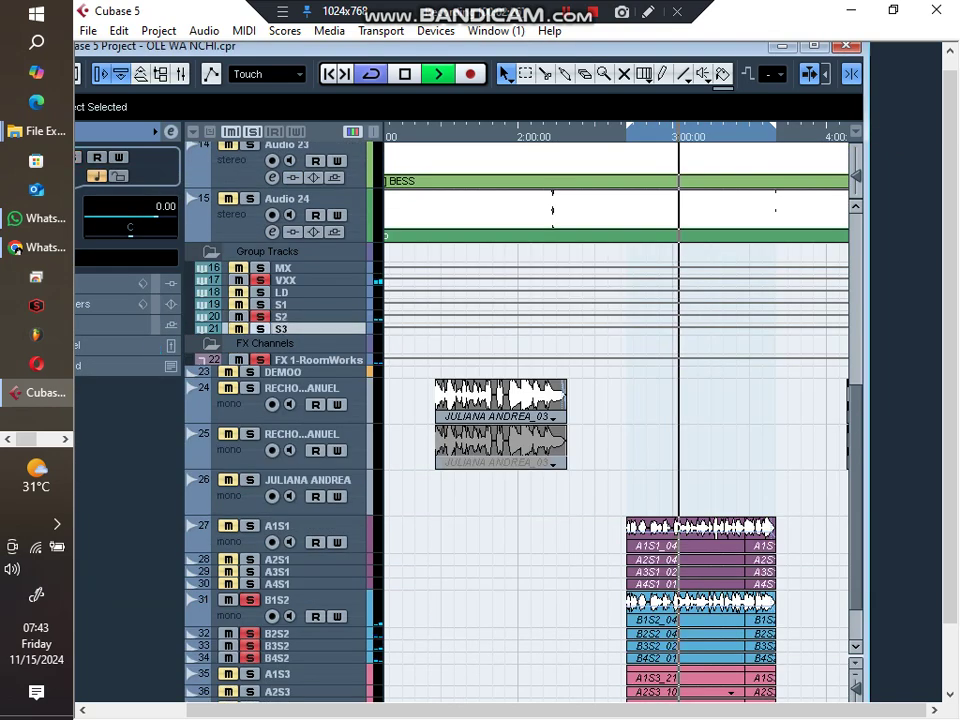
key(s)
click(282, 317)
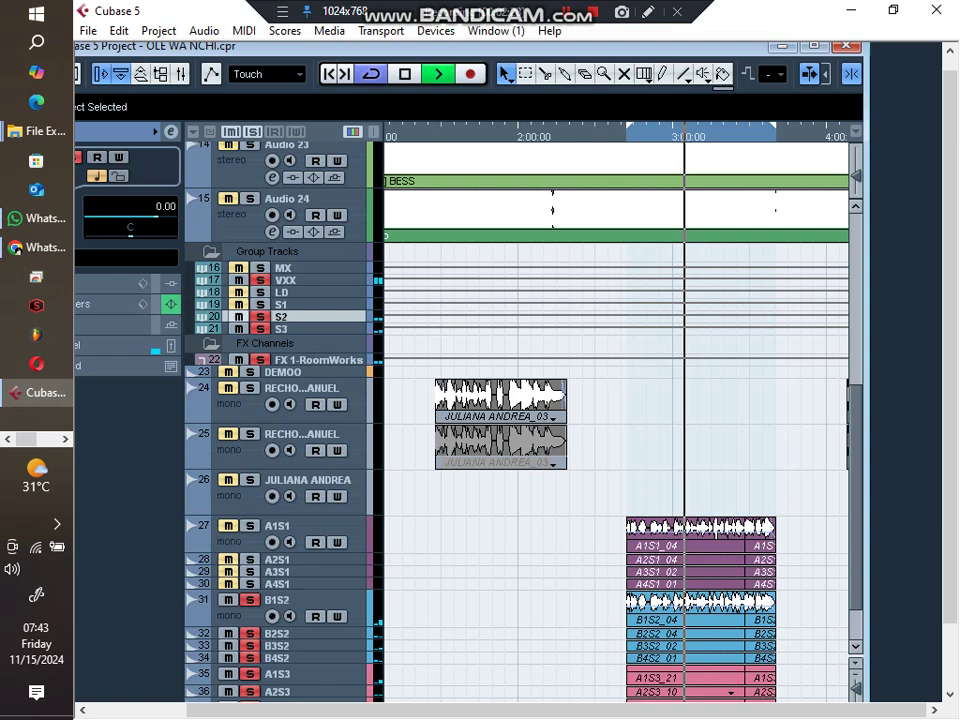
click(260, 317)
Step: Open the S3 group's channel settings and enable EQ band 3 with a Q of 12.0 and a gain of 24.0
click(282, 329)
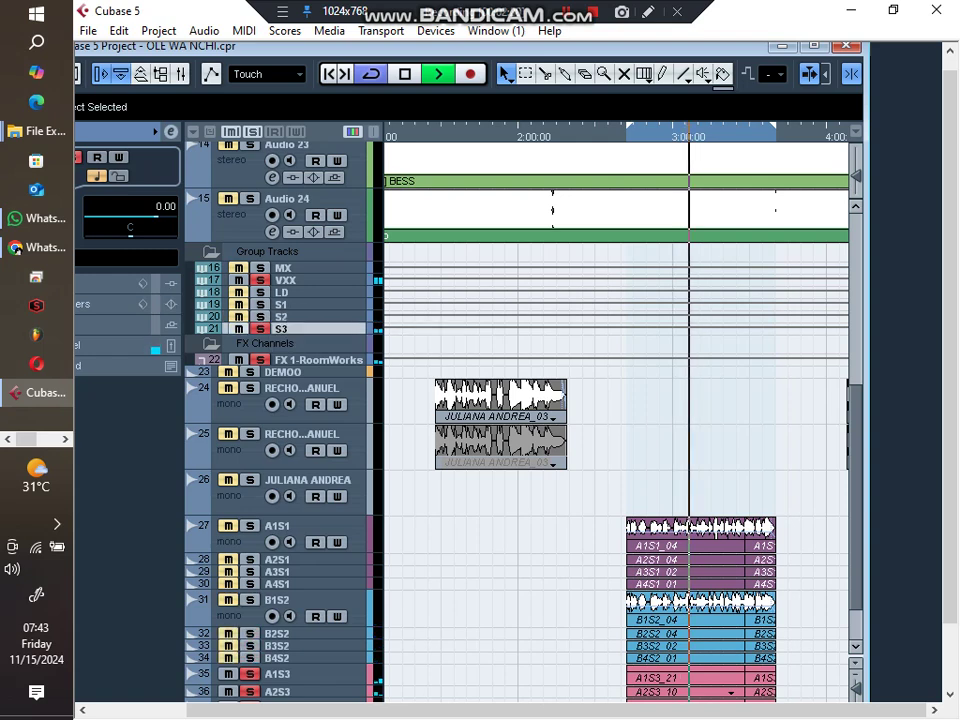
click(171, 131)
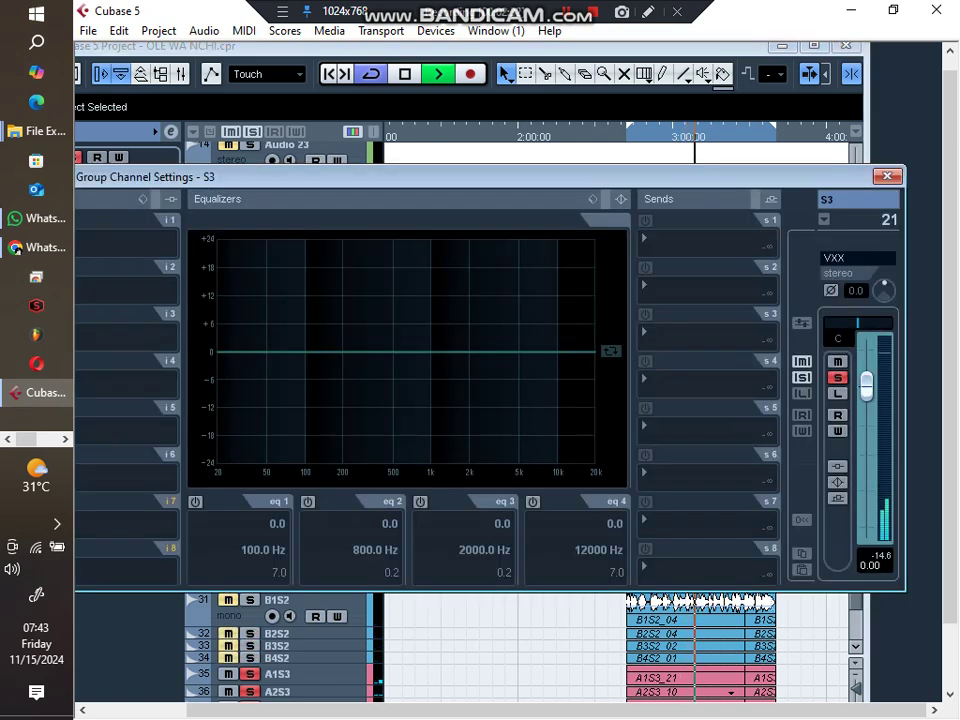
click(420, 501)
drag(425, 582, 512, 582)
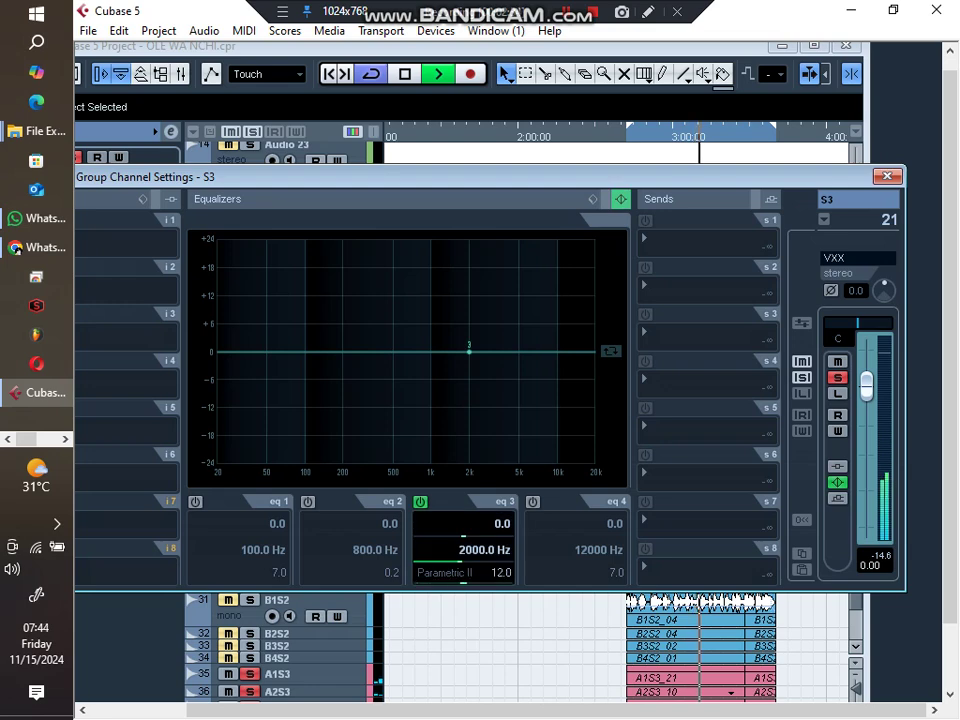
drag(463, 536, 512, 536)
Step: Sweep the boosted S3 EQ band 3 up to 2713.6 Hz to locate the harsh frequency
scroll(485, 549, up, 2)
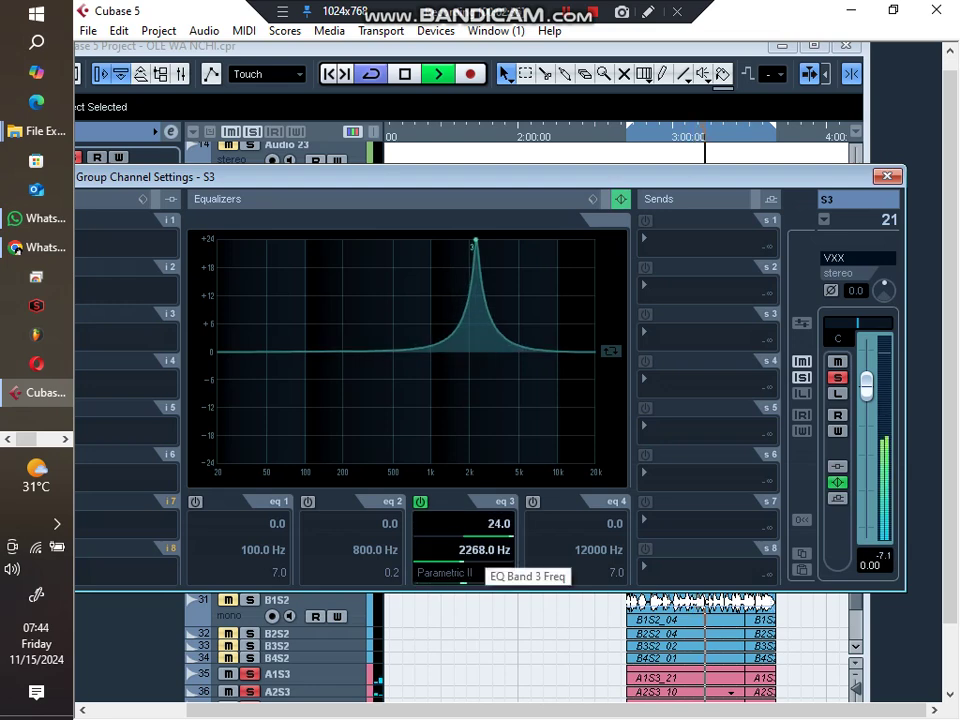
scroll(485, 549, up, 2)
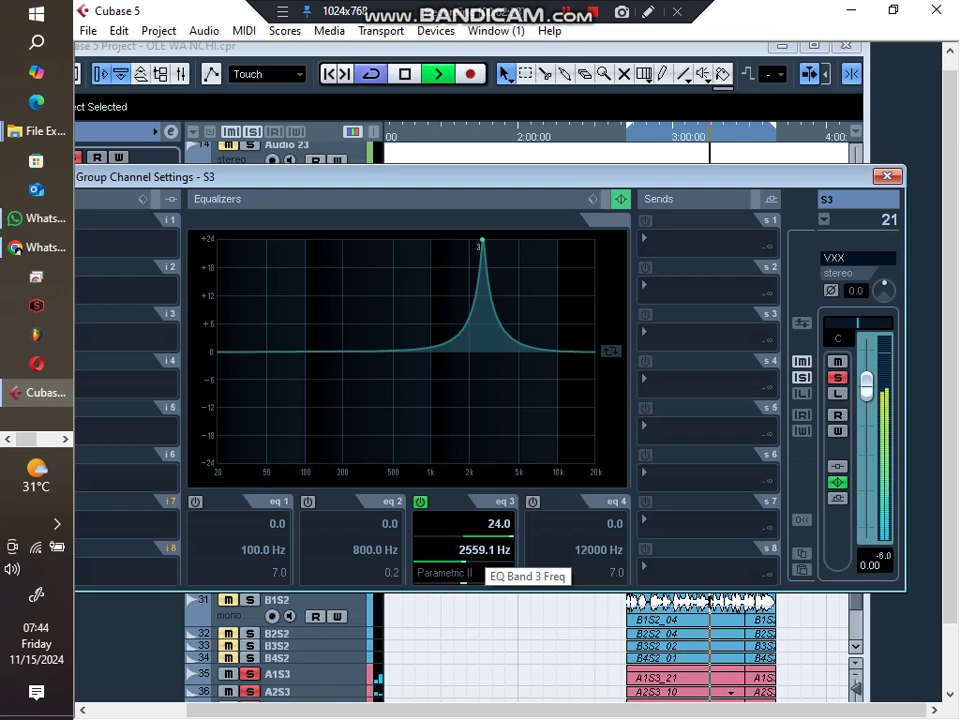
scroll(485, 549, up, 1)
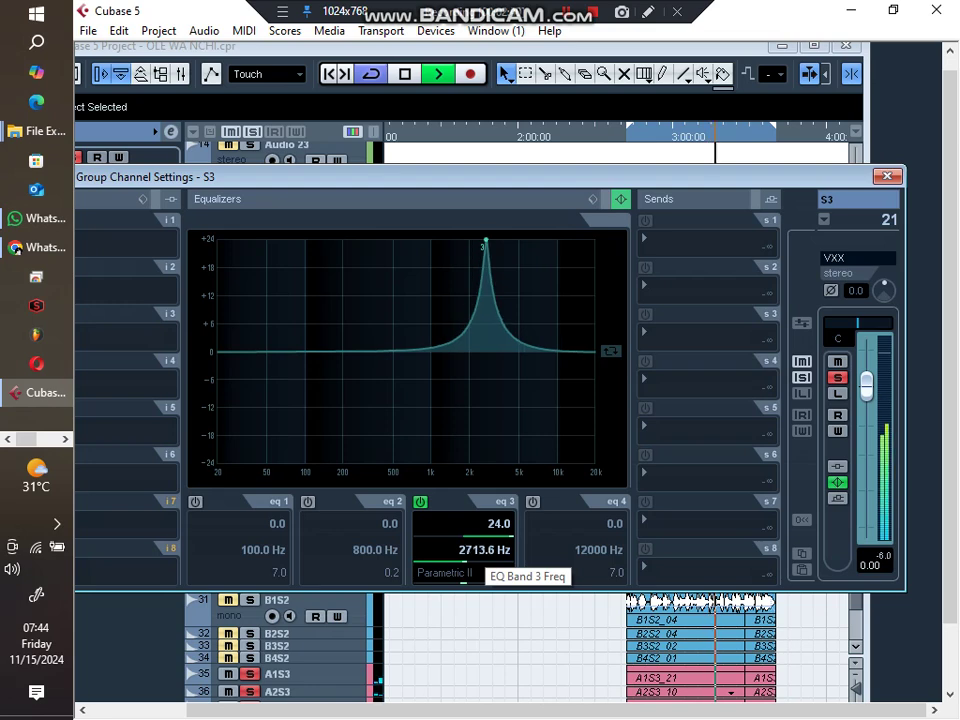
Step: Cut S3's EQ band 3 to a gain of -9, widen it to a Q of 4.0, and ease the gain to -7.1
double_click(498, 524)
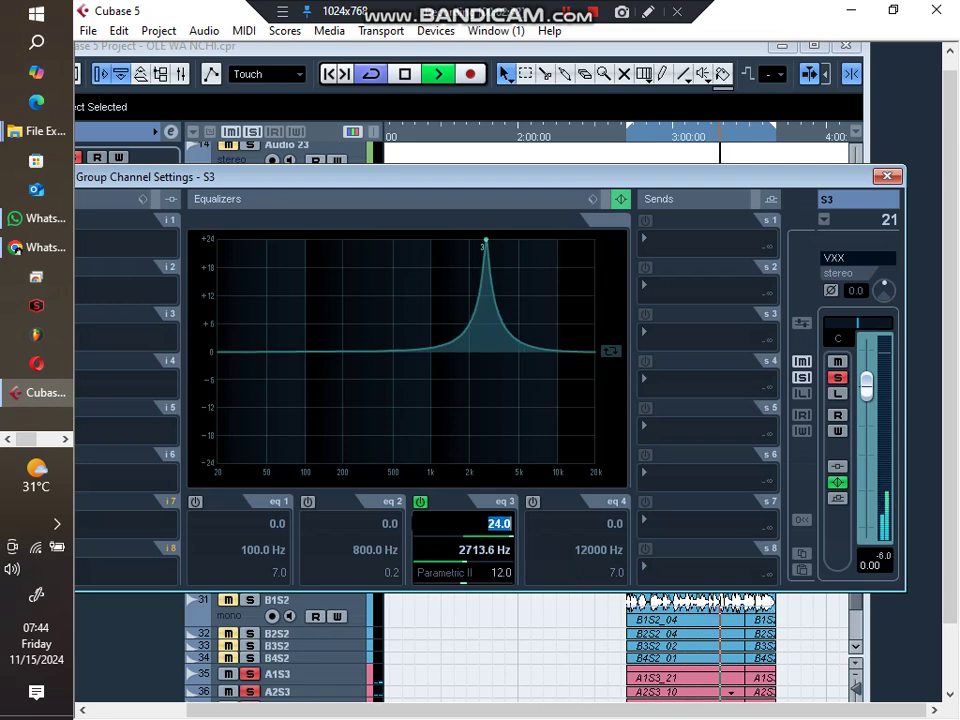
text(-9)
key(Return)
scroll(500, 573, down, 6)
drag(498, 583, 498, 590)
scroll(502, 573, down, 2)
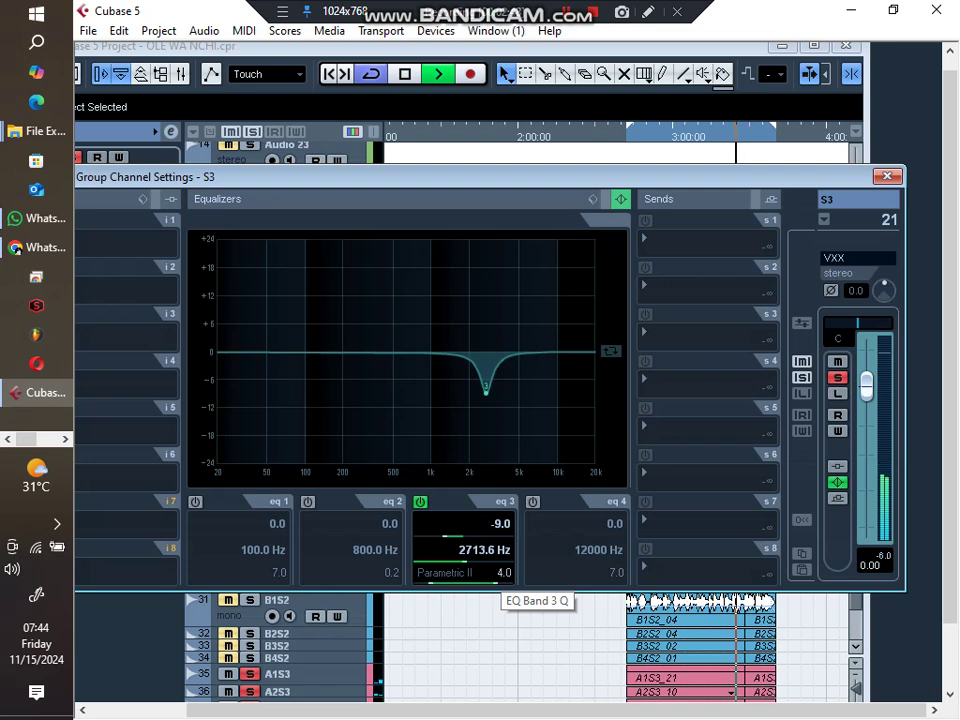
scroll(500, 524, up, 2)
drag(498, 519, 498, 516)
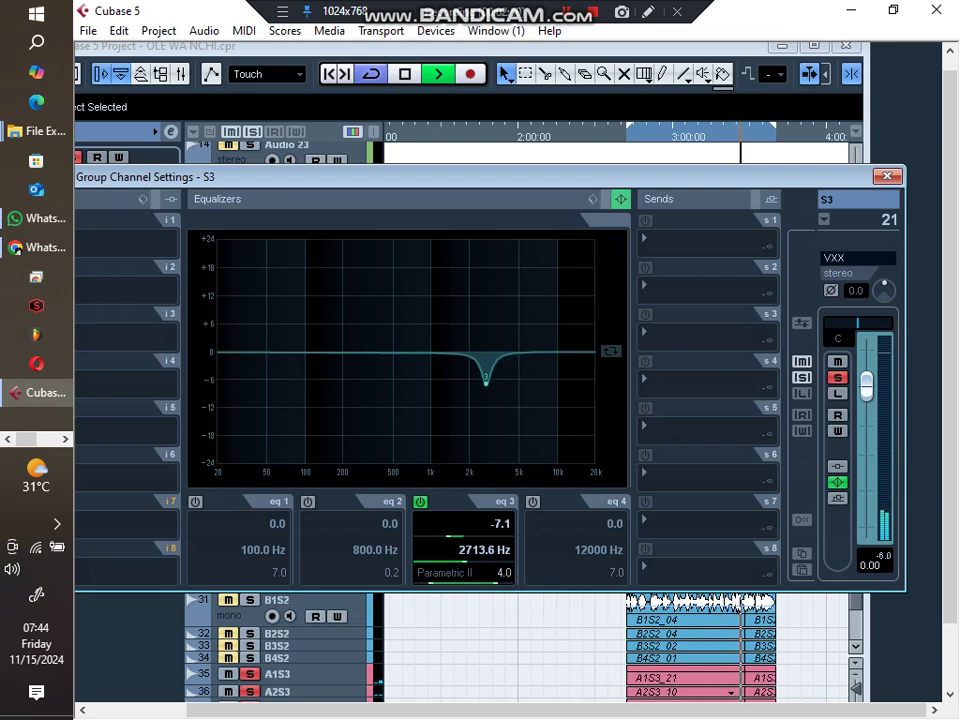
Step: Widen S3's EQ band 3 to a Q of 3.1, try 2559.1 Hz before settling on 2713.6 Hz, and close the S3 channel settings
drag(498, 572, 498, 552)
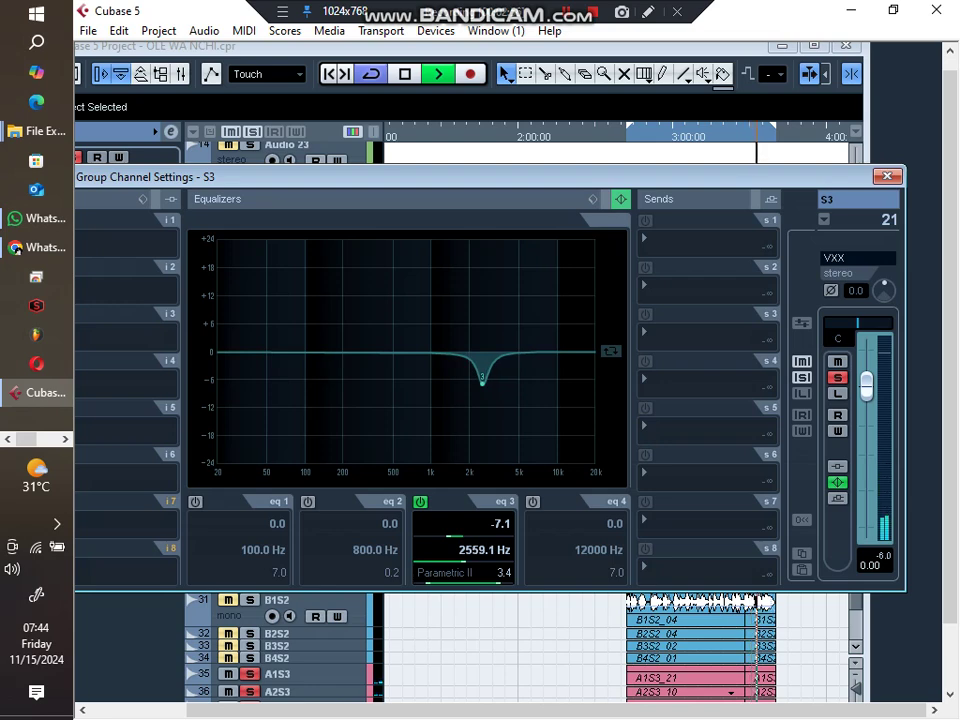
drag(498, 572, 498, 576)
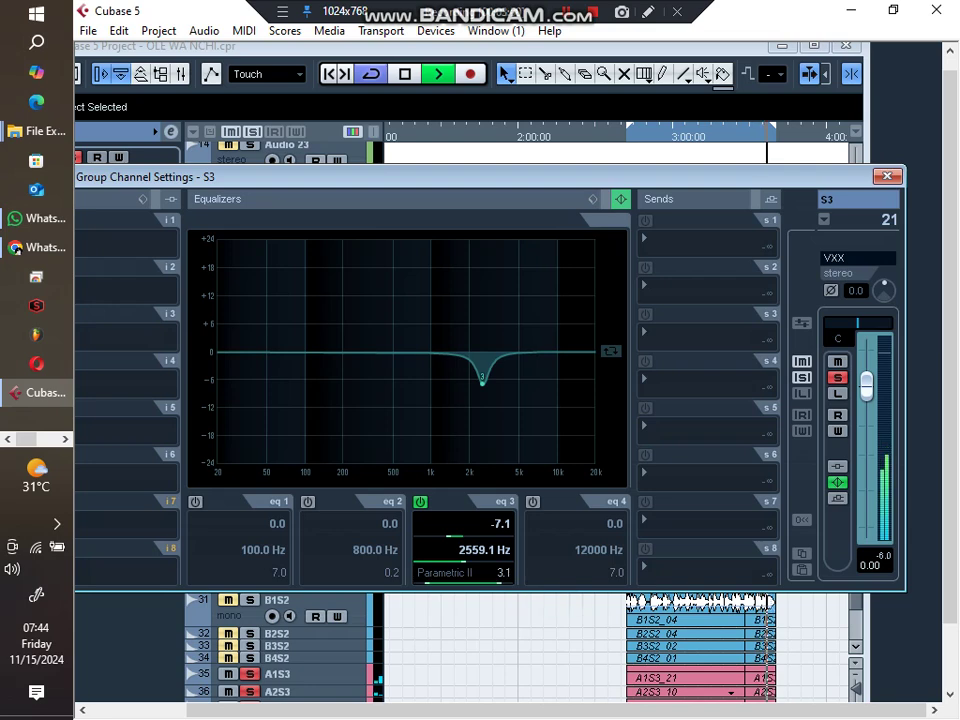
scroll(490, 550, up, 1)
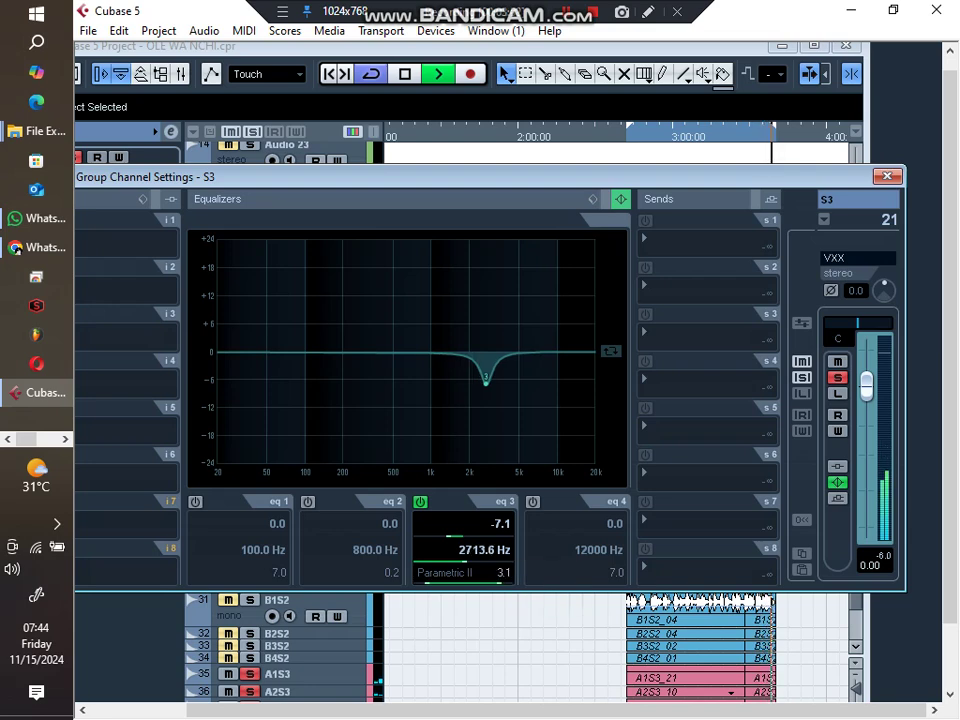
click(887, 176)
Step: Remove the solo from S3 so the full mix plays, and maximize the project window
key(s)
key(g)
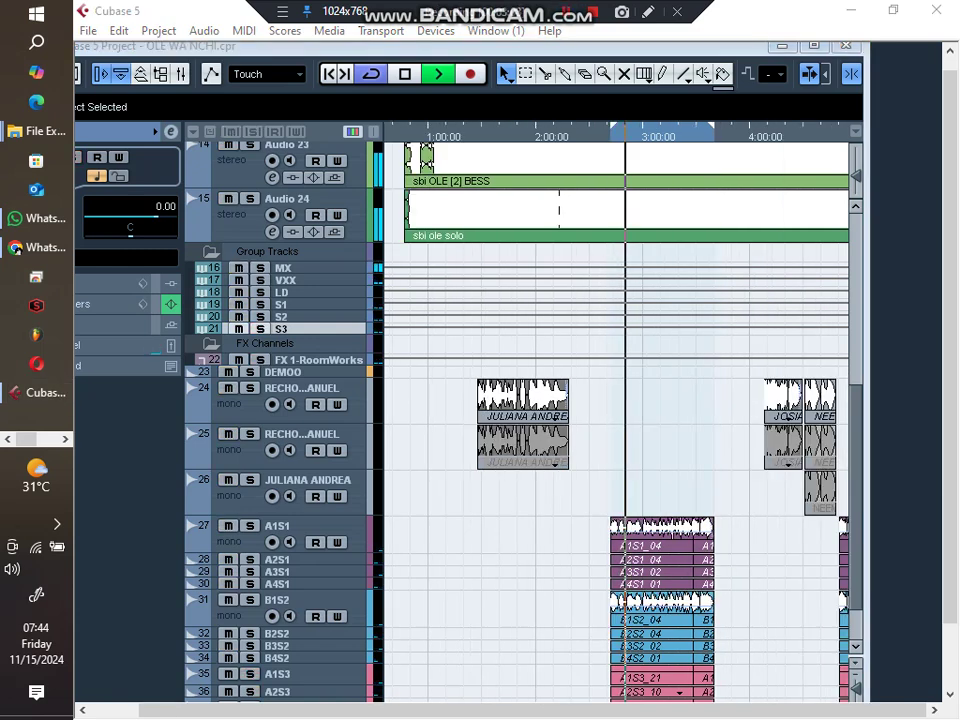
scroll(520, 420, down, 2)
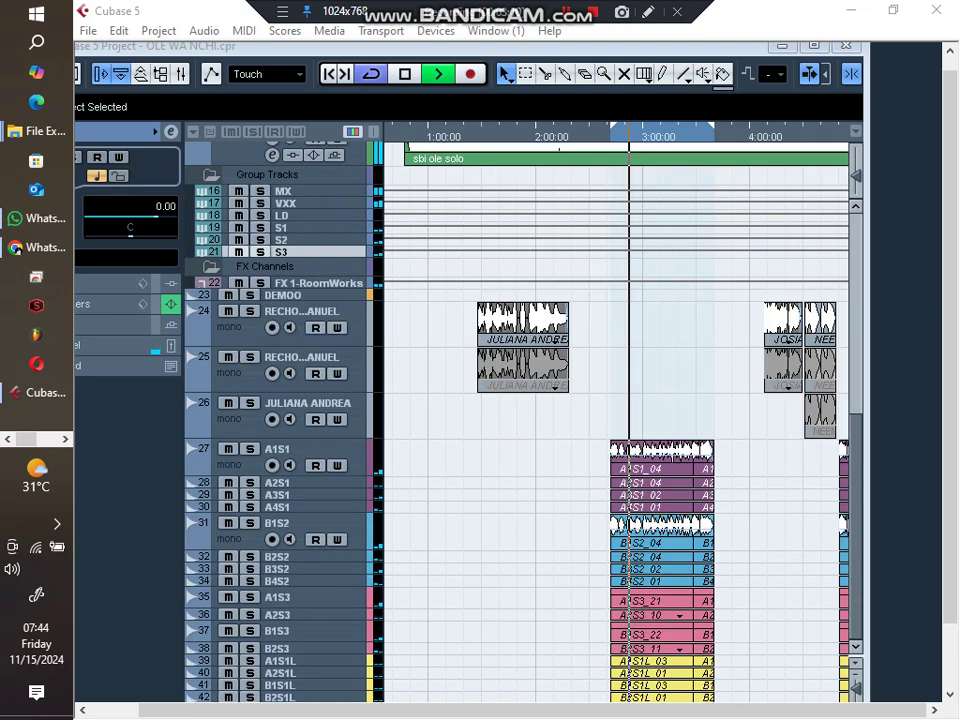
click(814, 46)
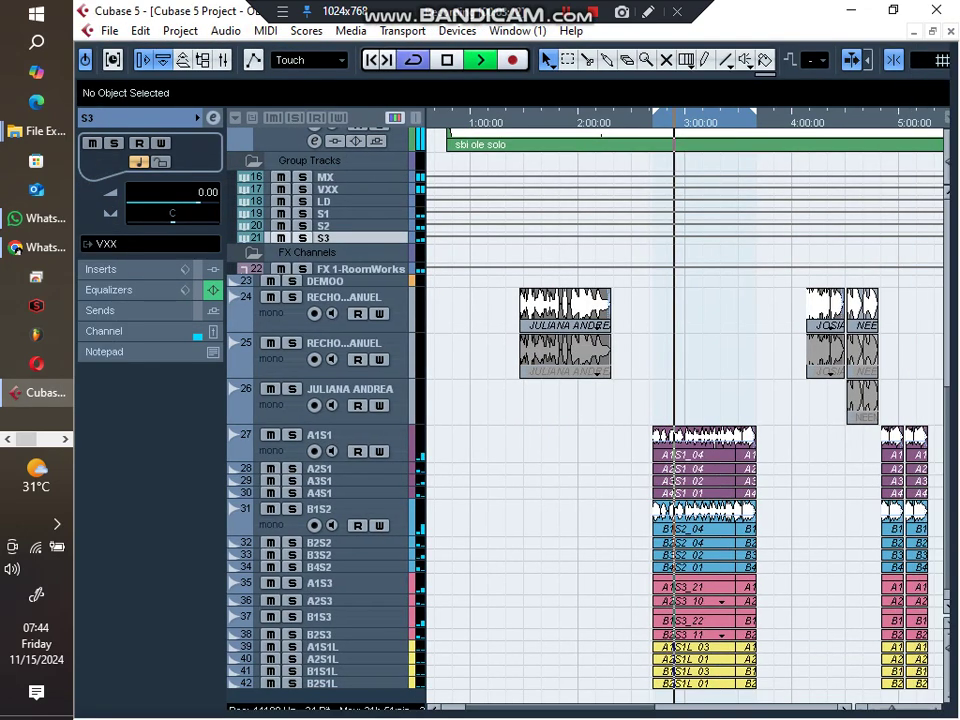
Step: Select all clips on tracks A1S1L, A2S1L, B1S1L and B2S1L and raise their volume to -7.00 dB
key(g)
key(g)
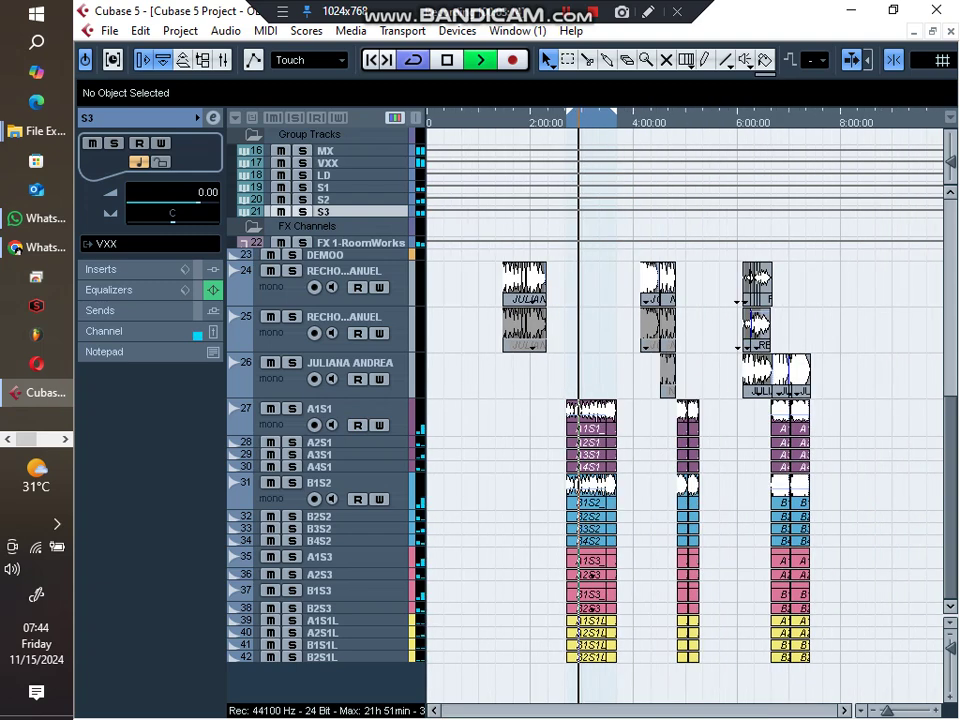
drag(557, 615, 868, 681)
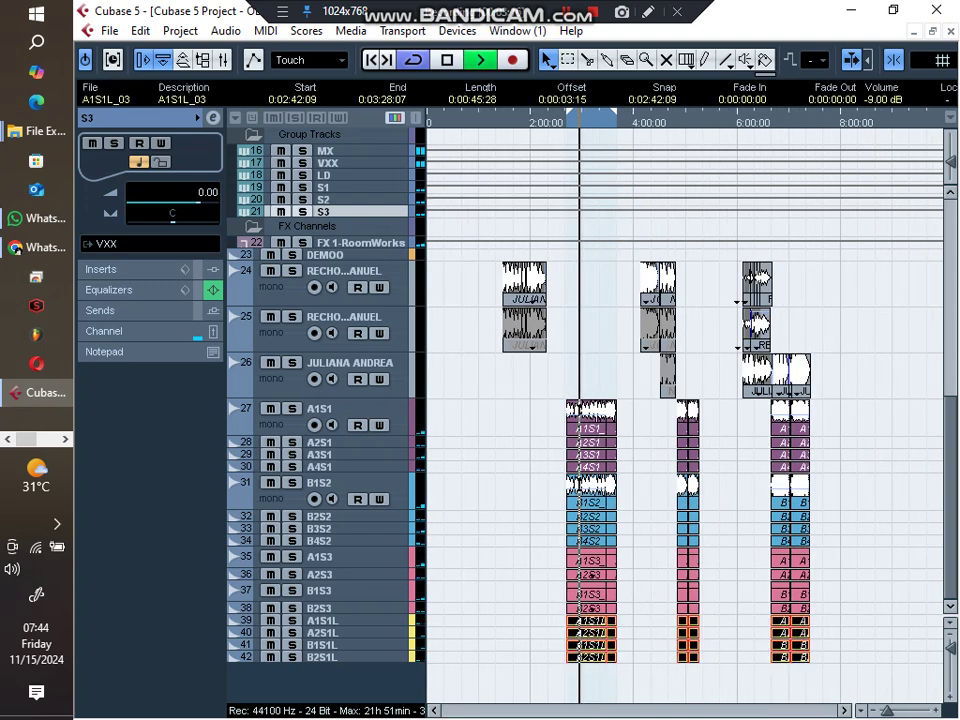
scroll(882, 99, up, 1)
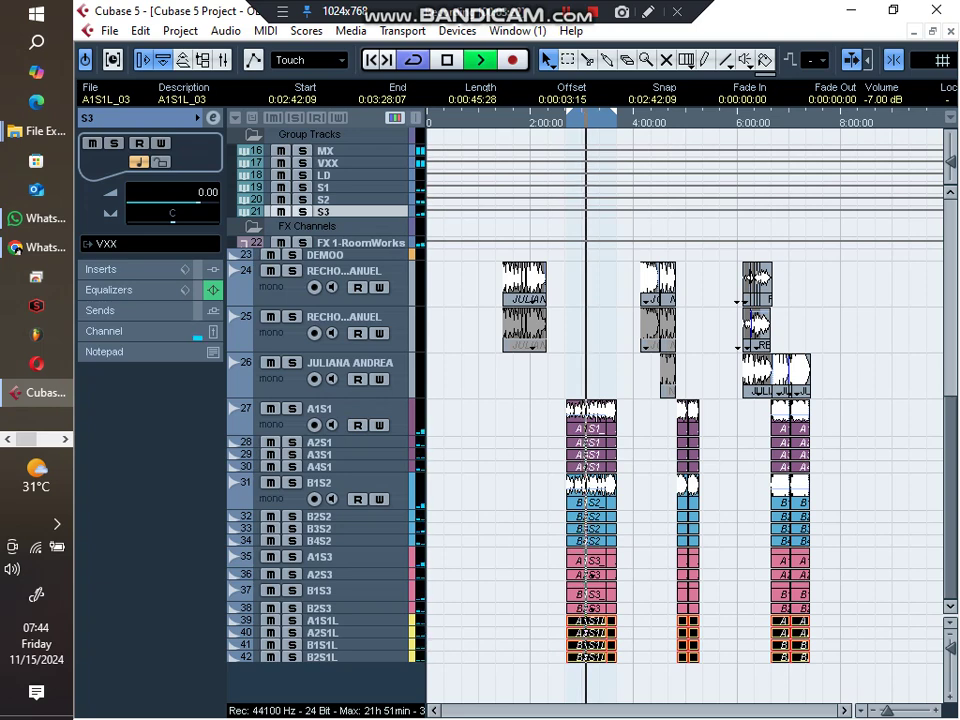
Step: Select all clips on tracks A1S3, A2S3, B1S3 and B2S3 and set their volume to -2.00 dB
drag(546, 551, 836, 604)
scroll(882, 99, up, 1)
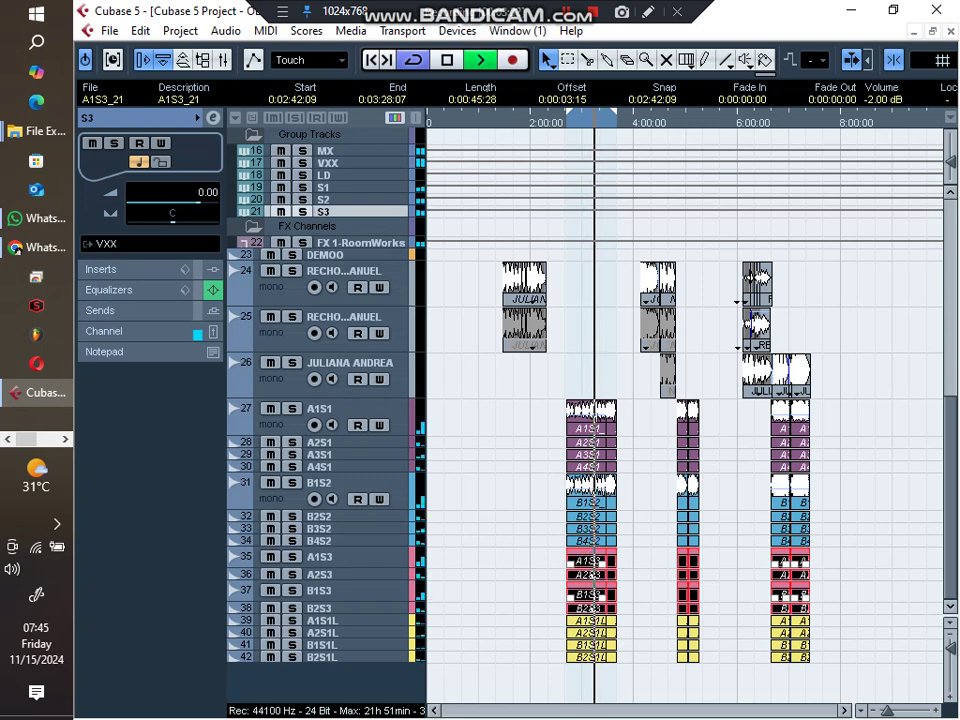
key(h)
key(h)
key(h)
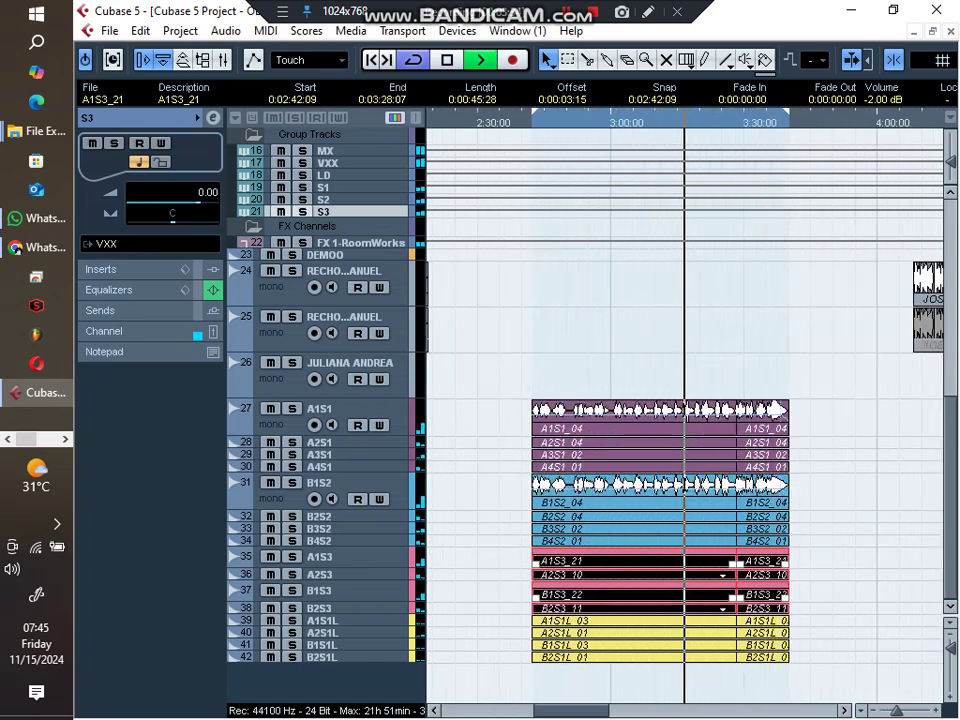
key(g)
key(g)
key(g)
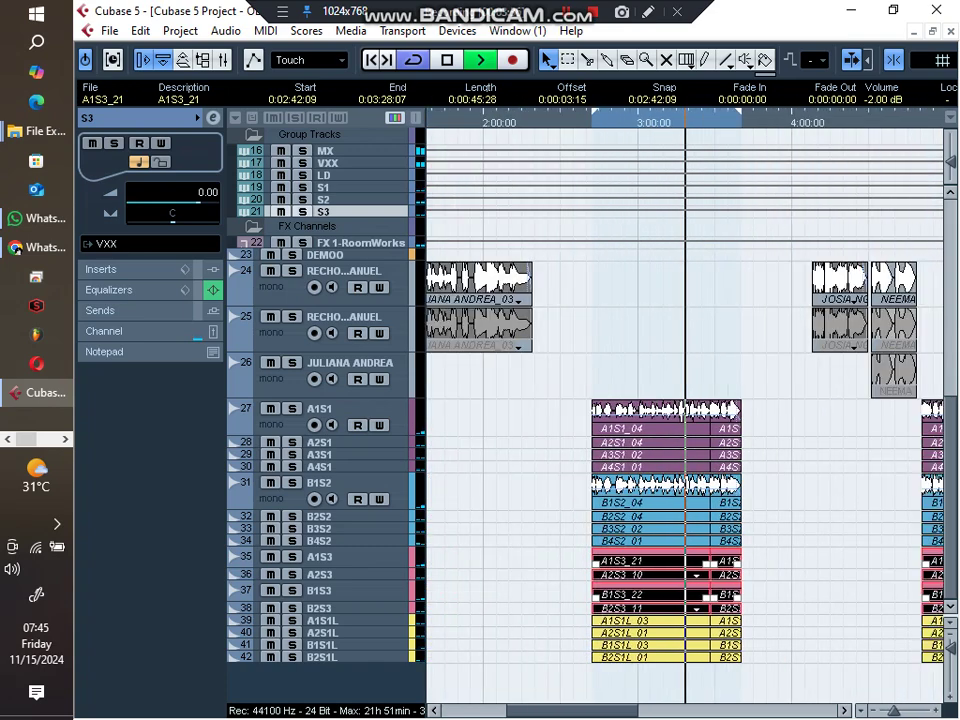
key(h)
key(h)
key(h)
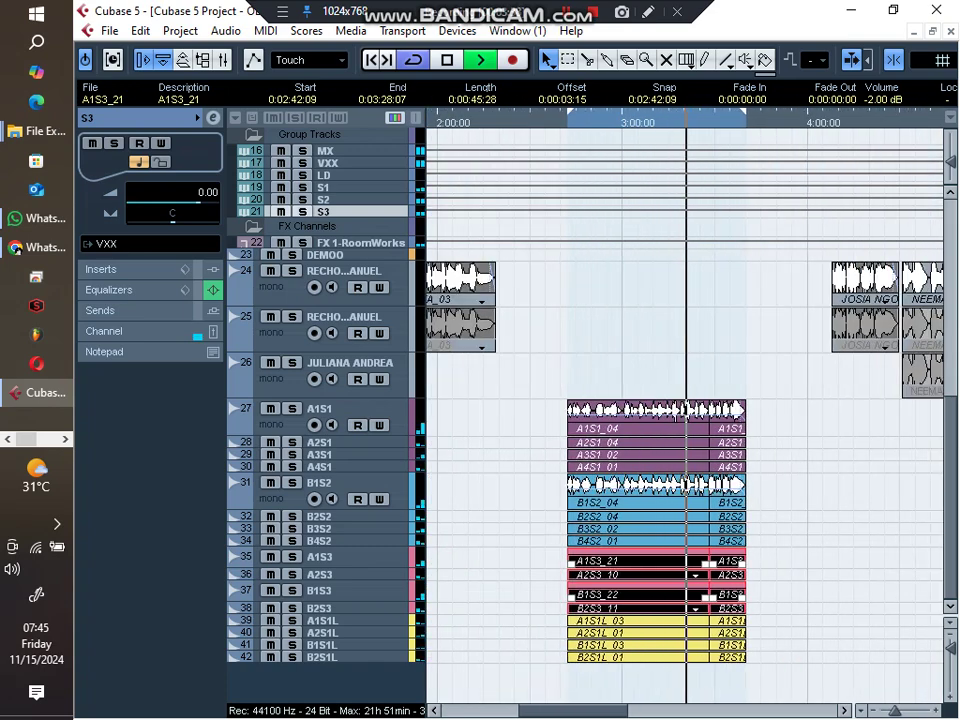
key(g)
key(g)
key(g)
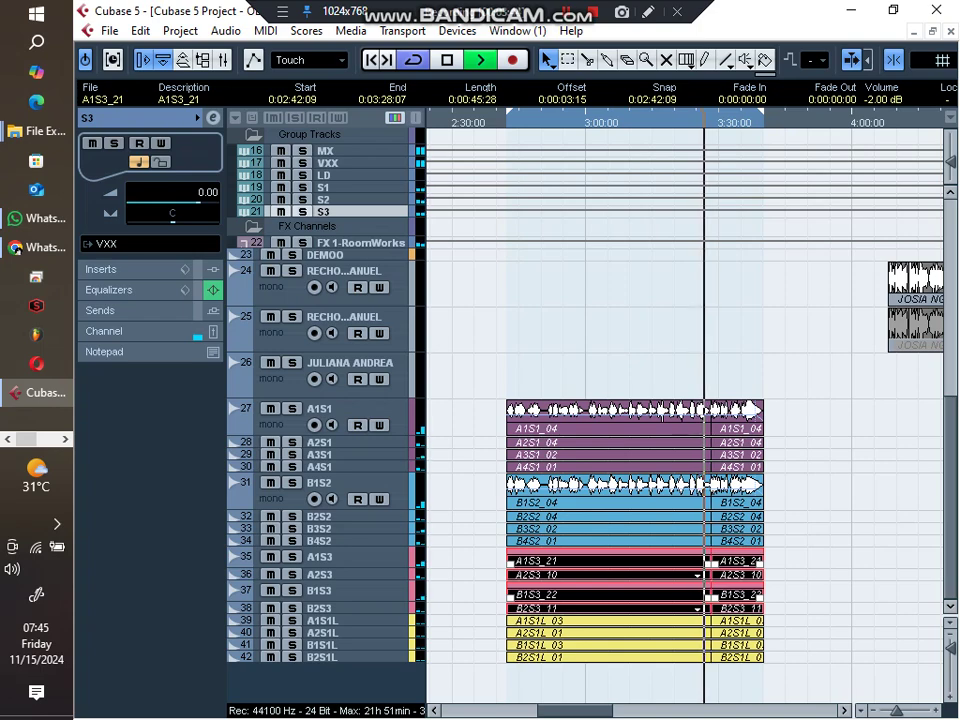
Step: Try the VXX group's FX 1-RoomWorks send level at -13.00 and return to the maximized project window
key(shift+h)
key(shift+h)
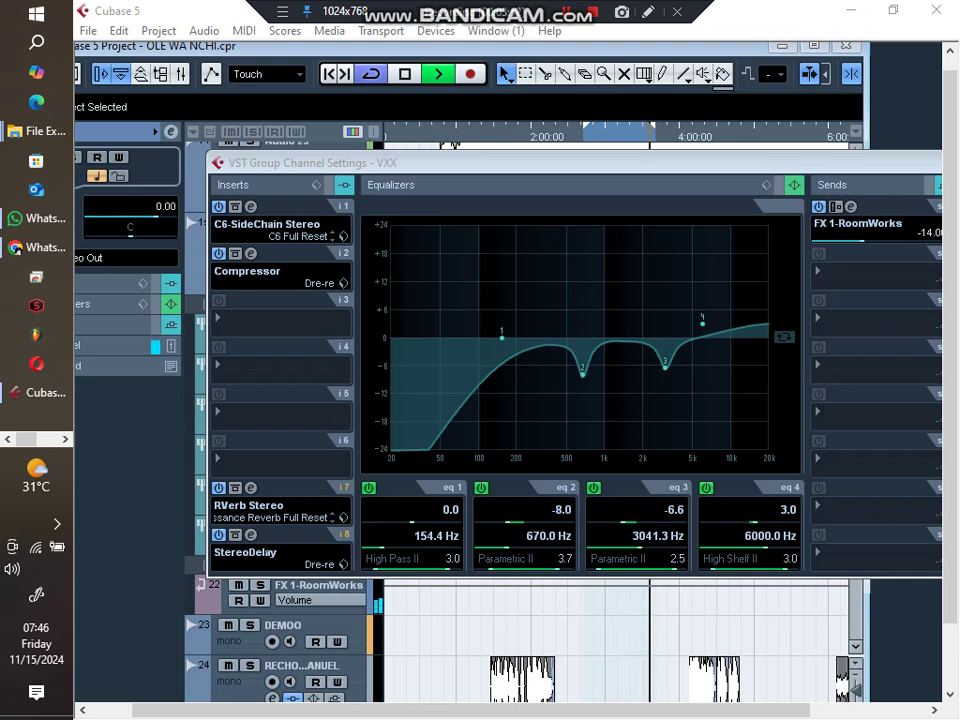
drag(600, 163, 570, 163)
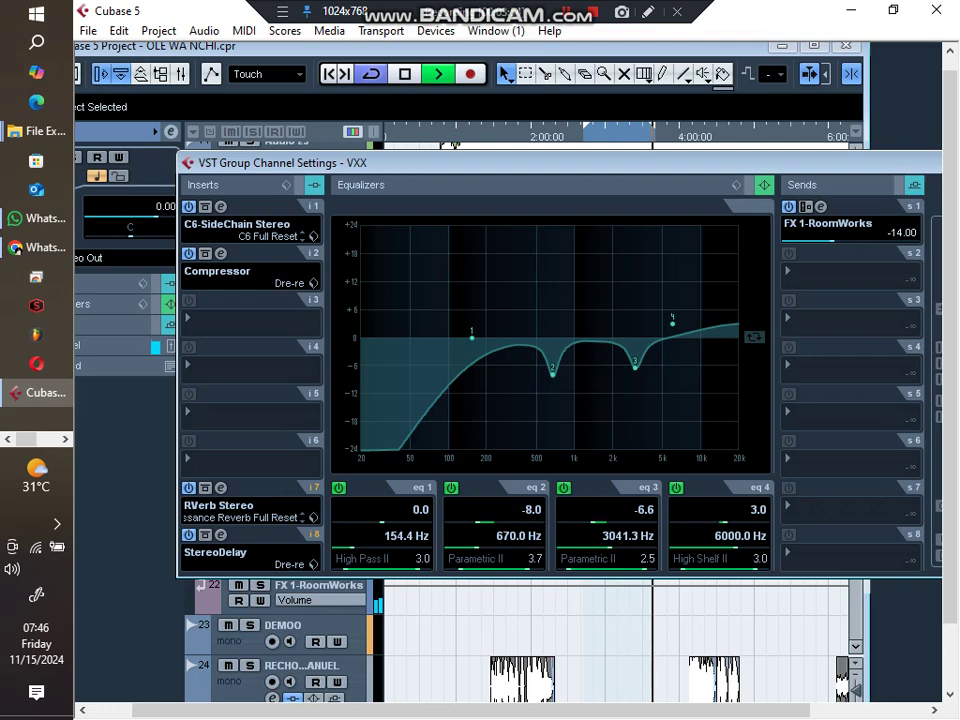
double_click(900, 232)
text(-13)
key(Return)
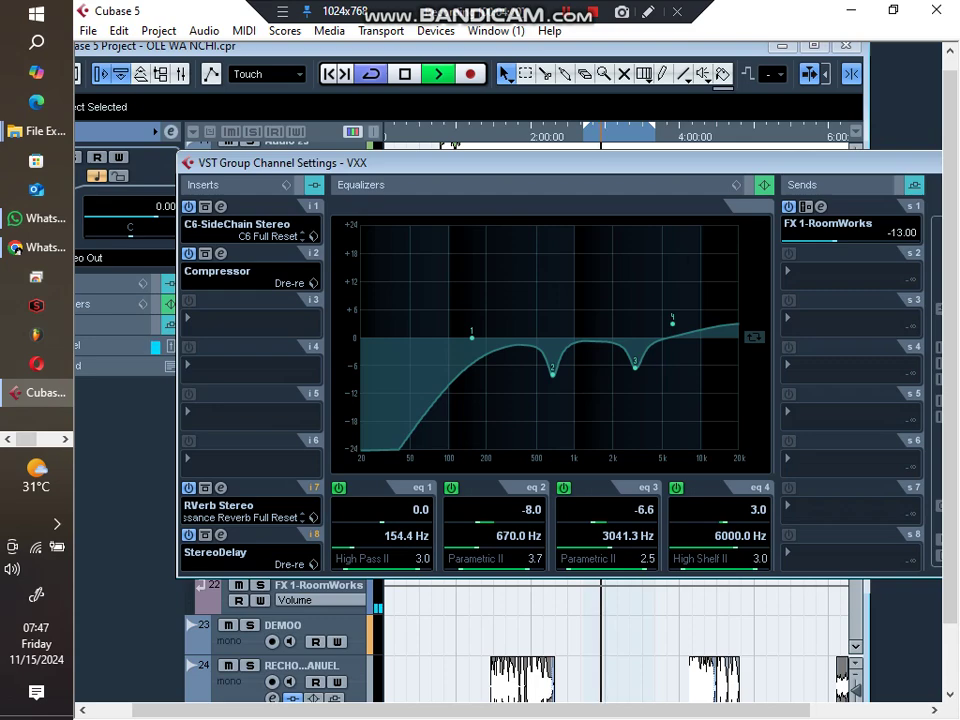
drag(580, 163, 379, 161)
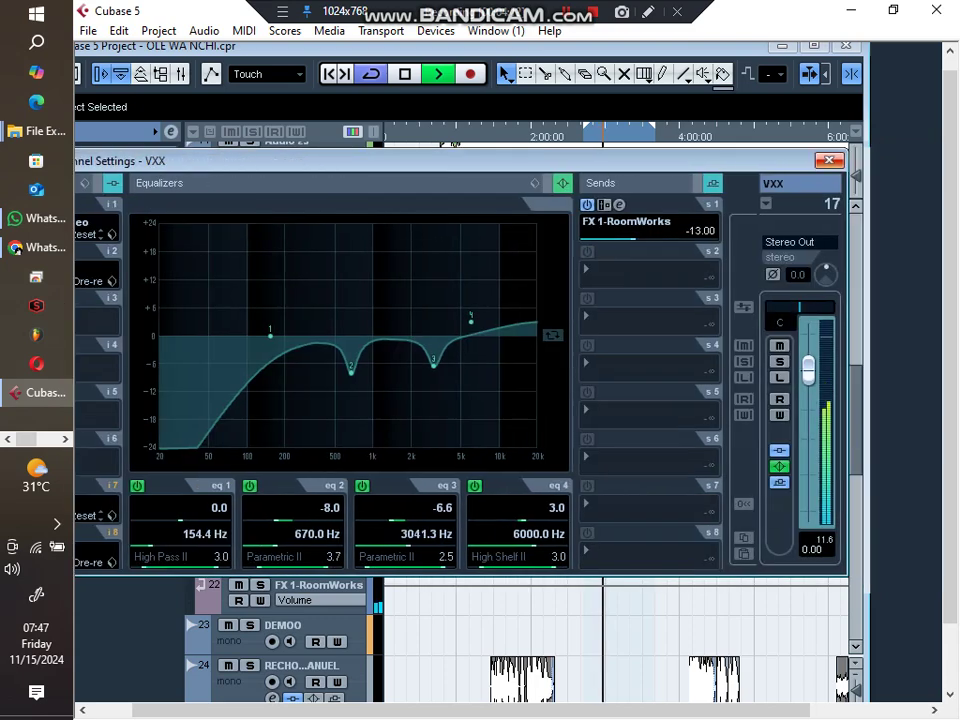
click(829, 160)
scroll(822, 200, down, 4)
click(814, 46)
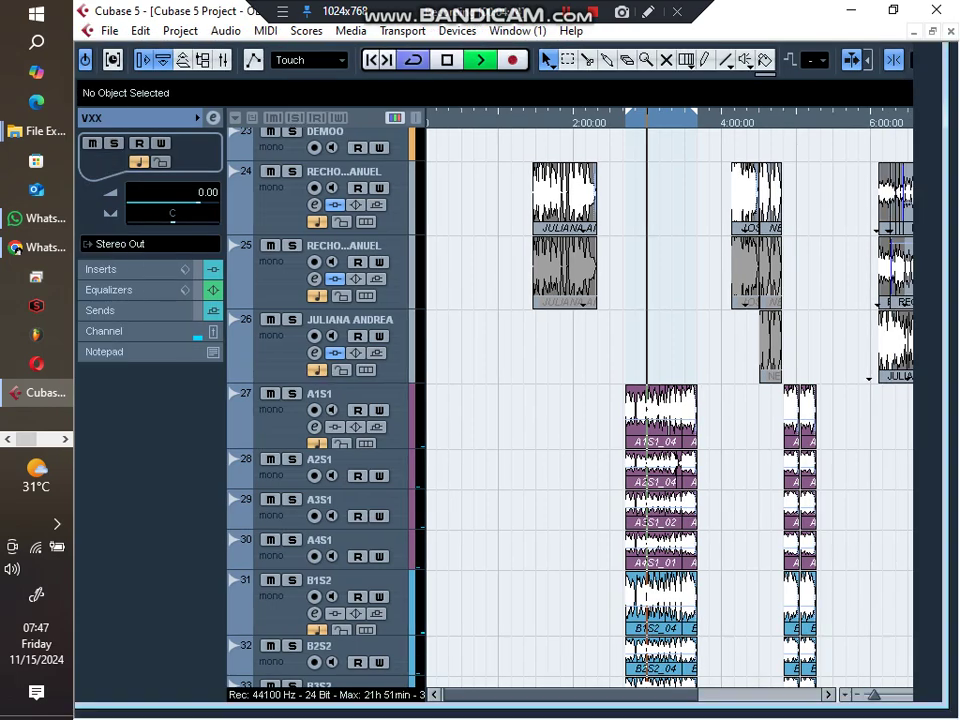
Step: Reduce the height of all tracks so more of the arrangement fits in view, and select track A1S1
key(shift+g)
key(shift+g)
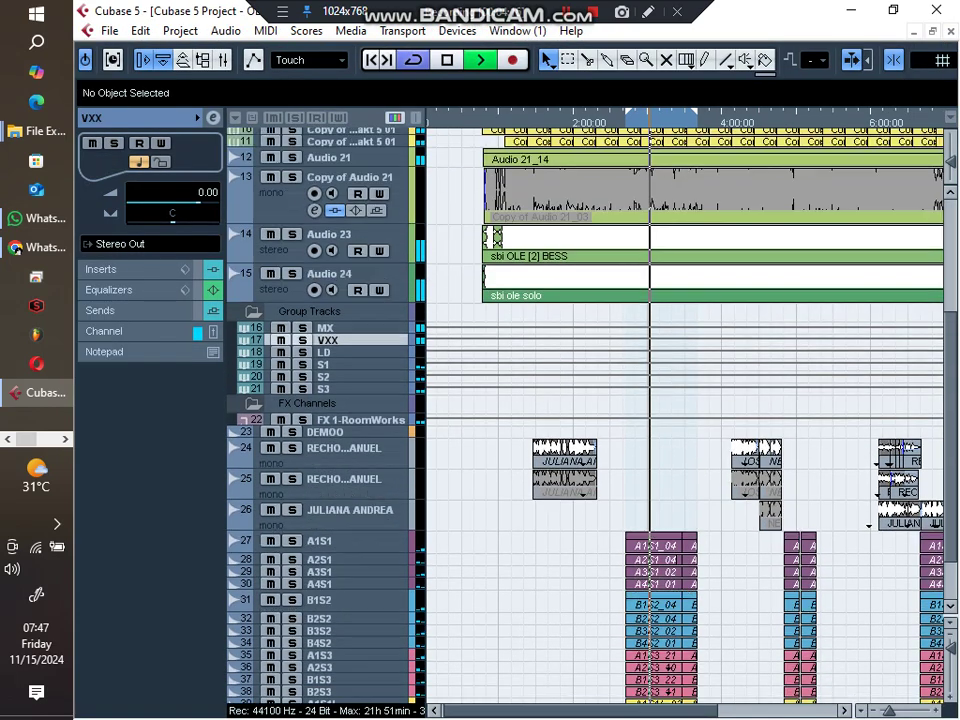
key(f)
key(g)
key(g)
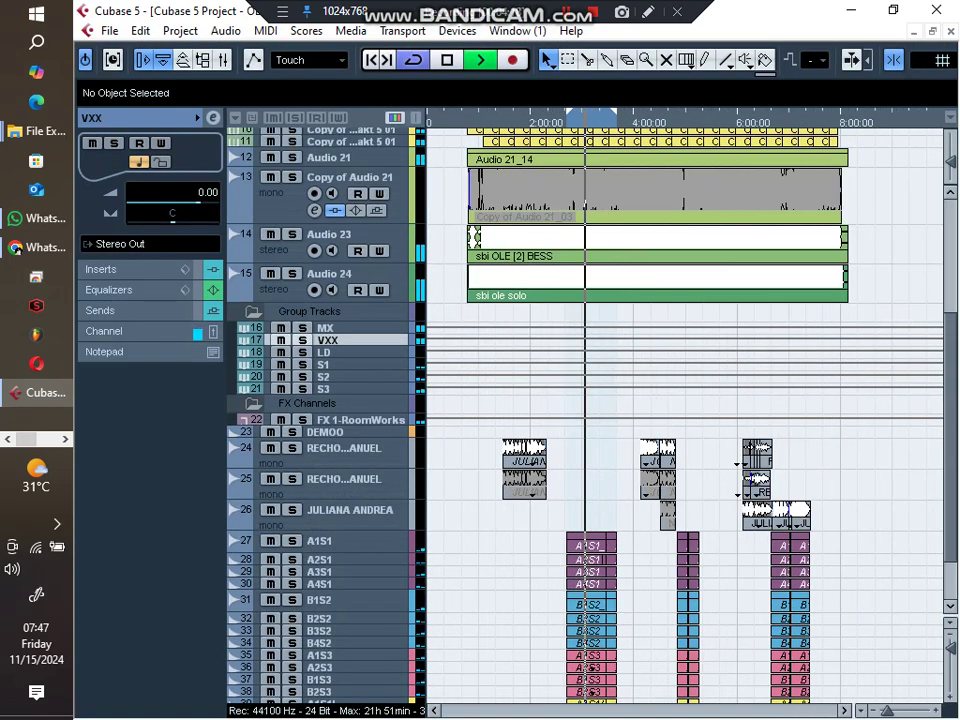
click(340, 541)
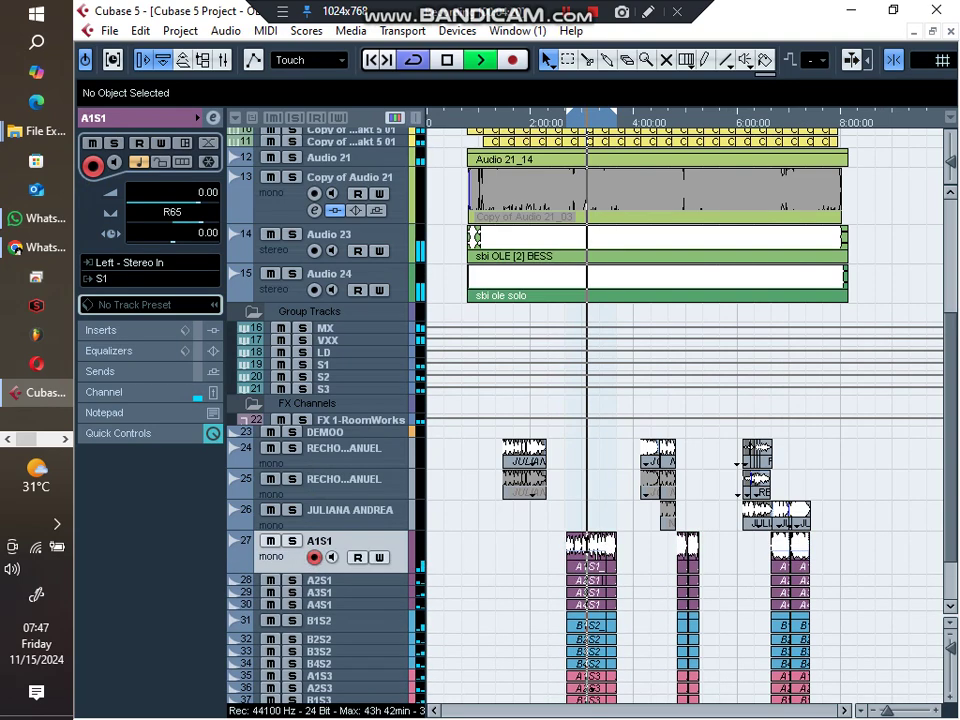
Step: Select all clips on tracks A1S3 through B2S3 and A1S1L through B2S1L and raise their volume by 1 dB
key(h)
key(h)
key(h)
key(g)
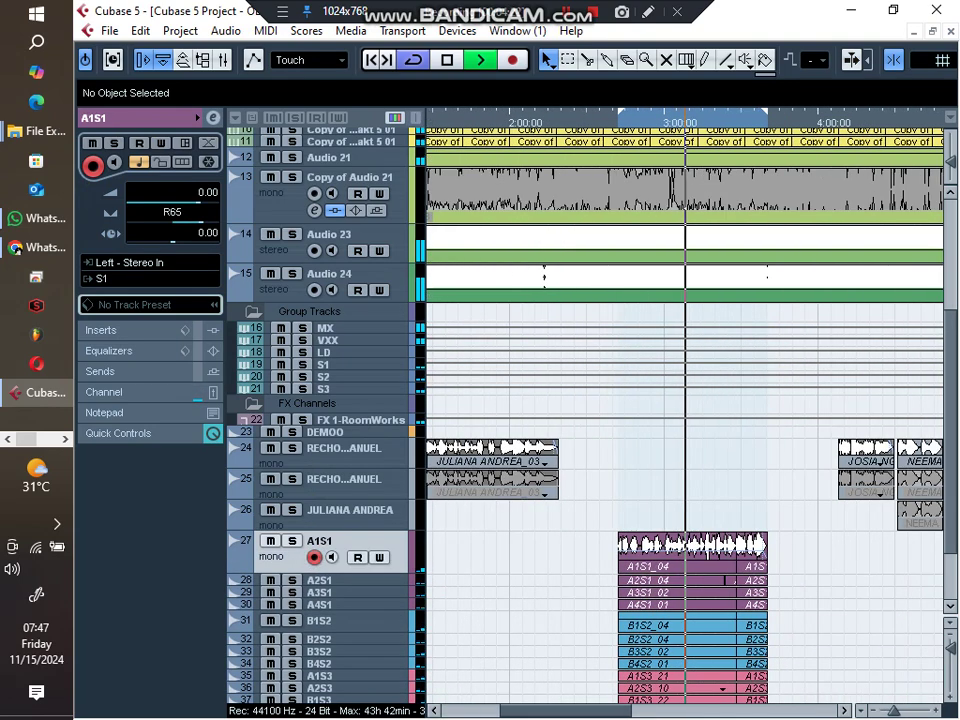
key(g)
key(g)
scroll(590, 415, down, 3)
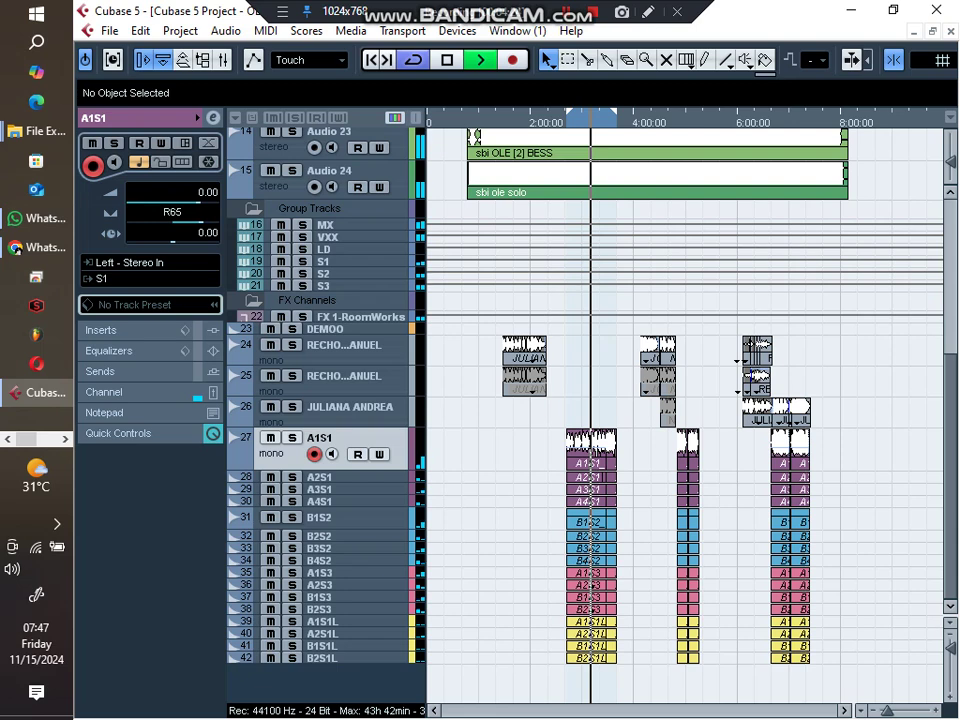
drag(549, 569, 870, 683)
scroll(882, 99, up, 1)
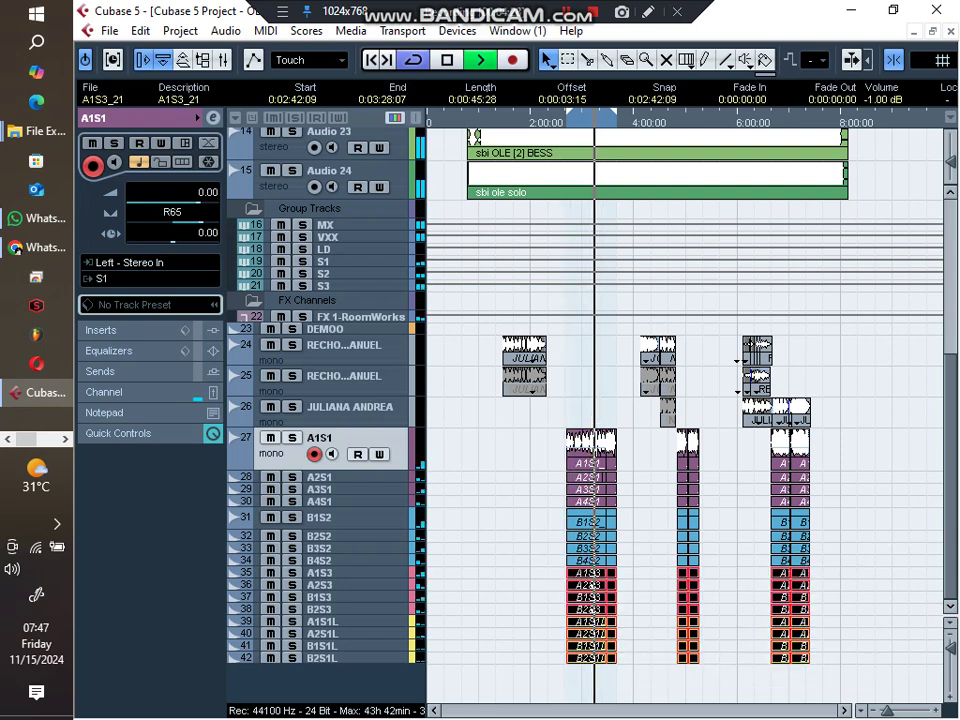
Step: Try the clips on tracks B1S2 through B4S2 at a volume of -7.00 dB and return them to -8.00 dB
click(292, 518)
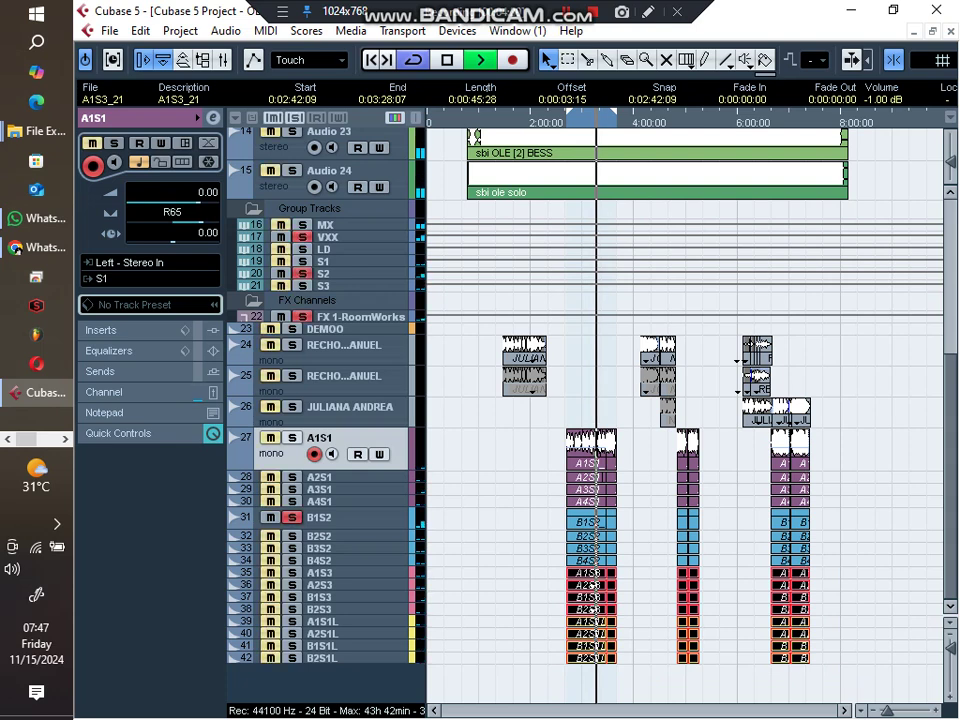
drag(534, 516, 851, 566)
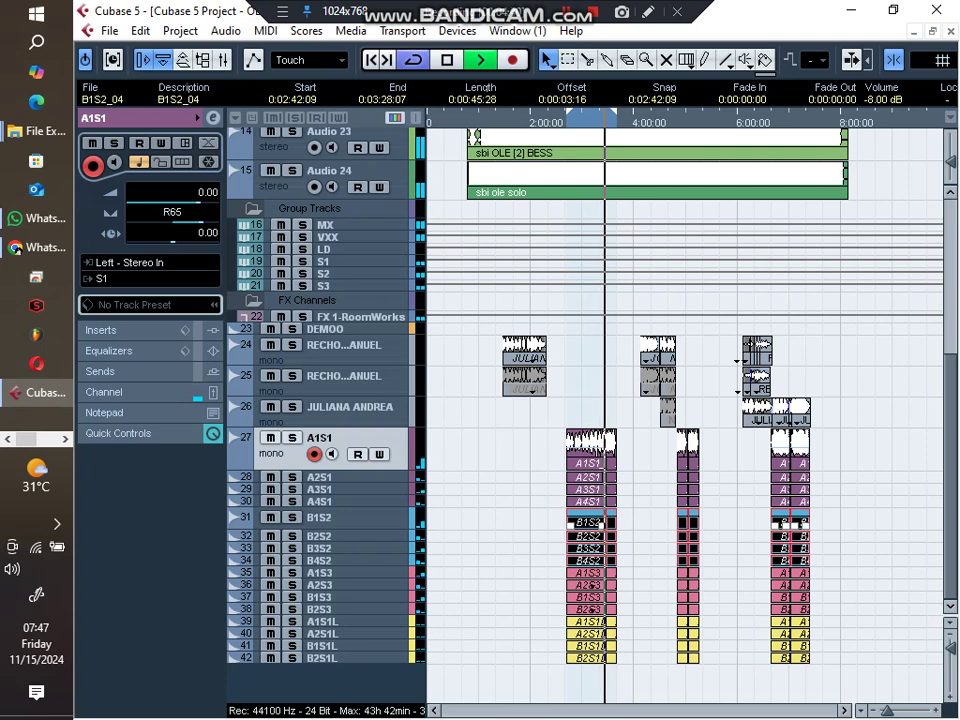
scroll(885, 100, up, 1)
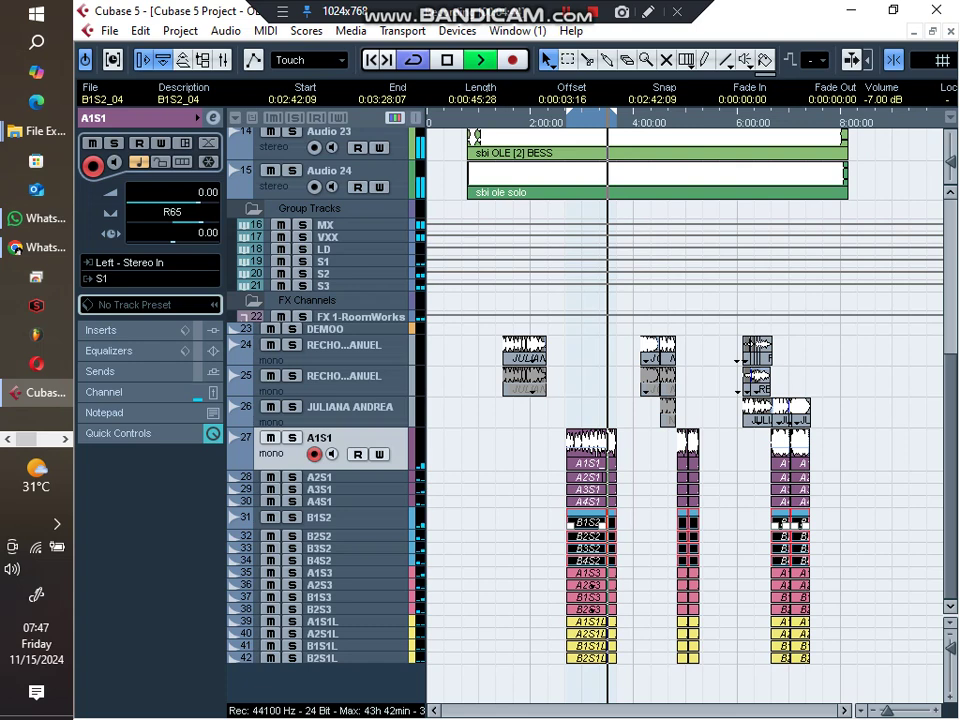
scroll(882, 100, down, 1)
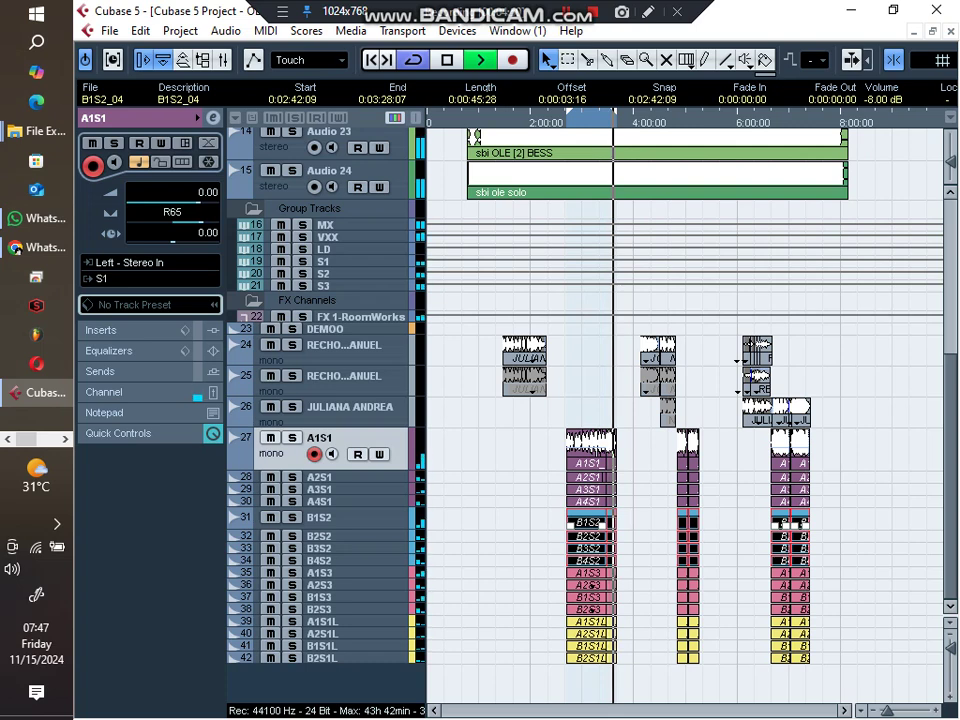
Step: In the VXX group's channel settings, try the FX 1-RoomWorks send at -15.00 and settle on -14.00
click(345, 237)
click(213, 118)
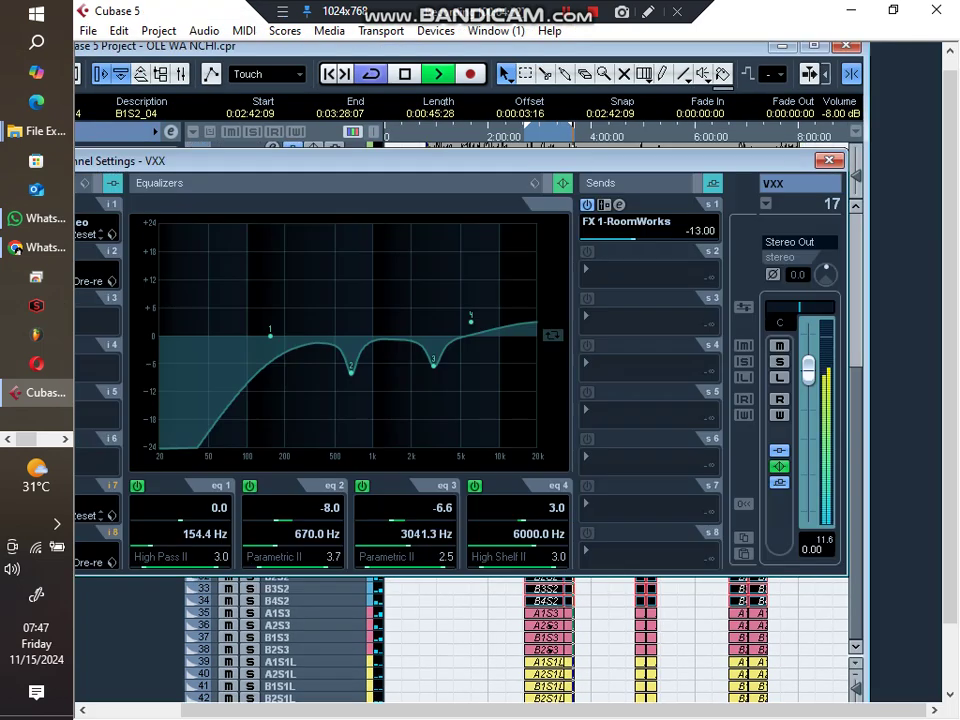
double_click(701, 231)
text(-)
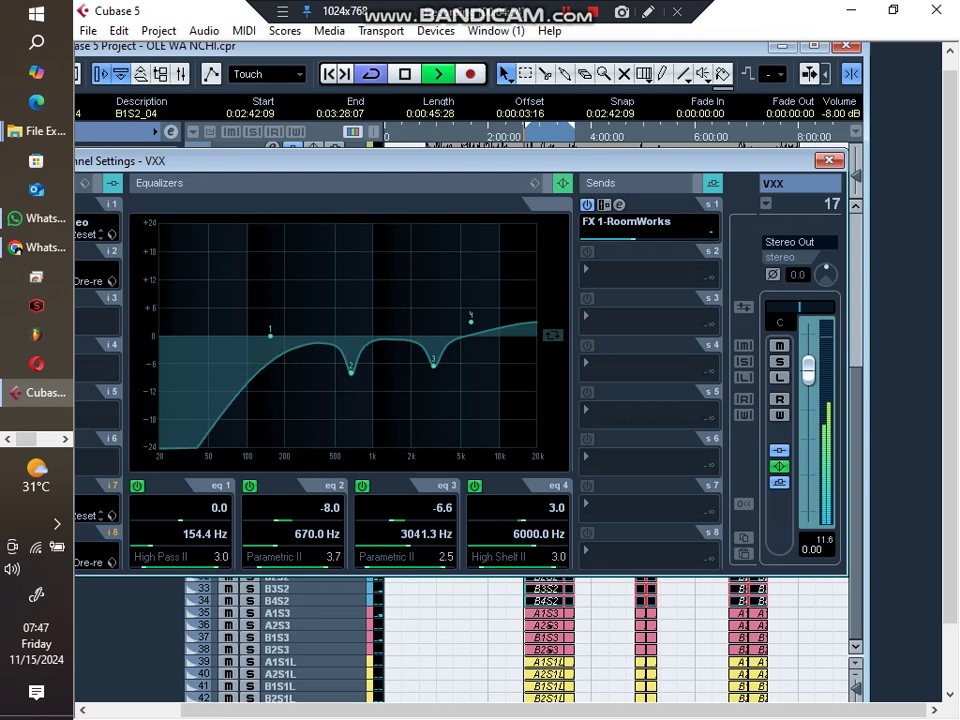
text(15)
key(Return)
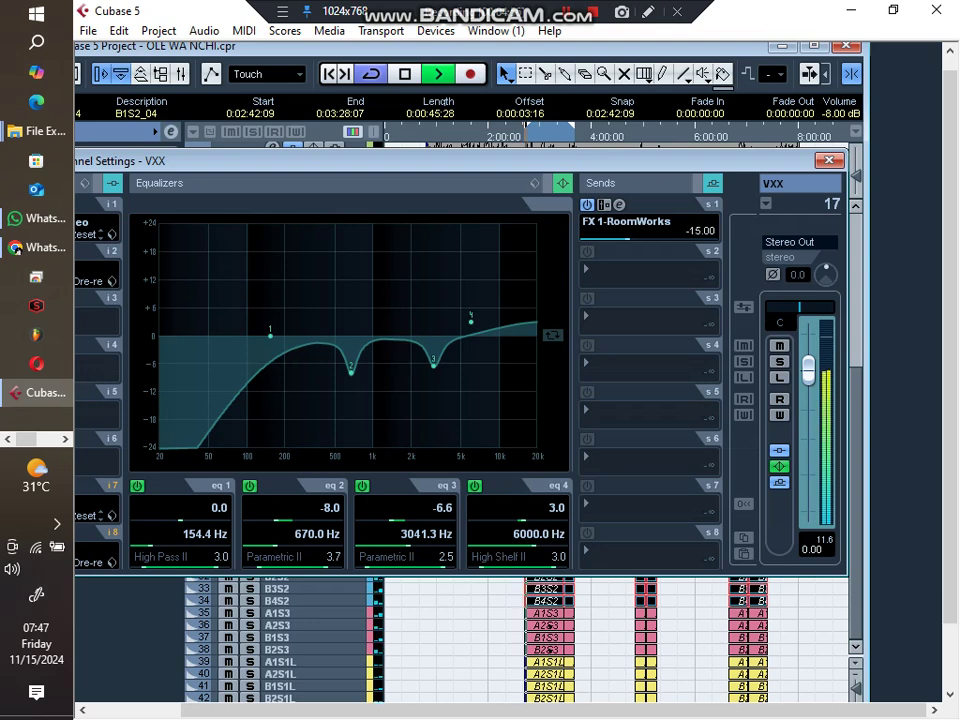
double_click(701, 231)
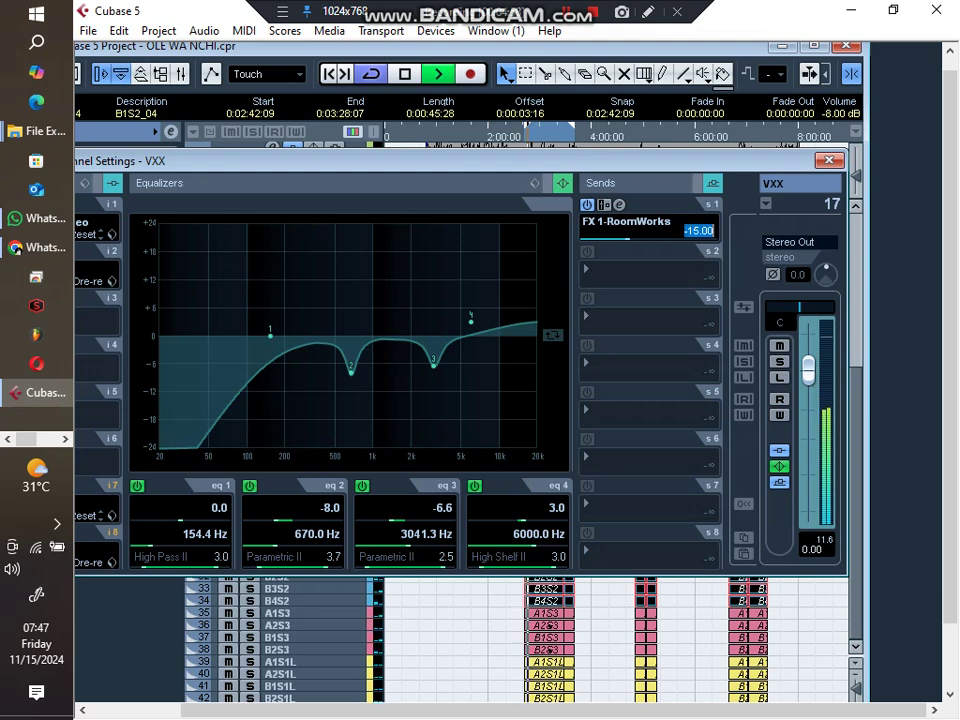
text(-14)
key(Return)
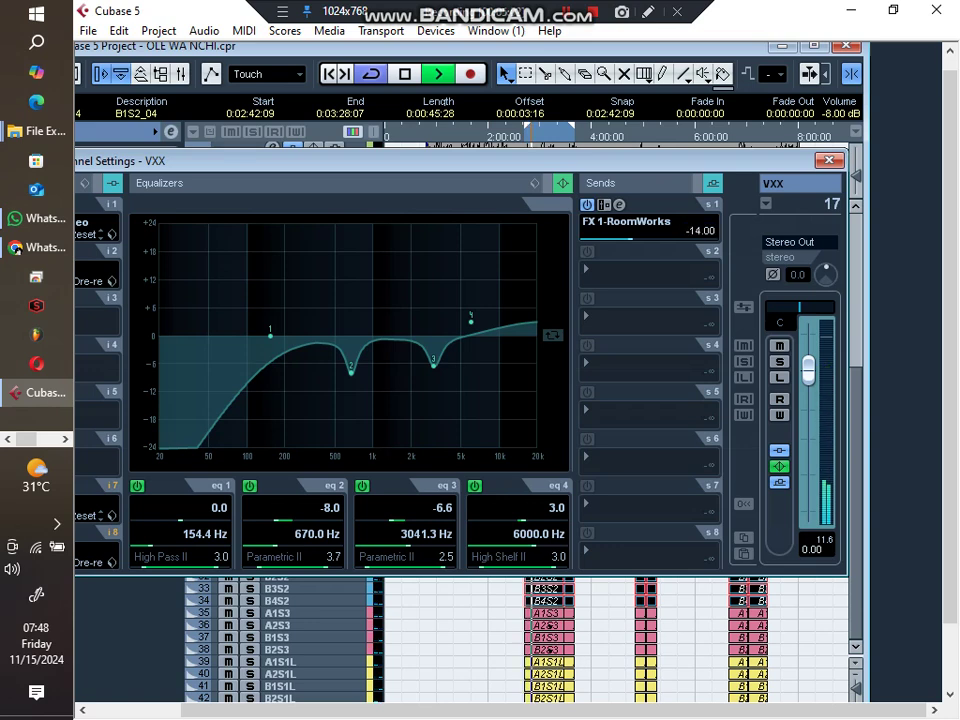
Step: Close the VXX channel settings to return to the maximized project window, and deselect all clips
click(829, 160)
click(814, 46)
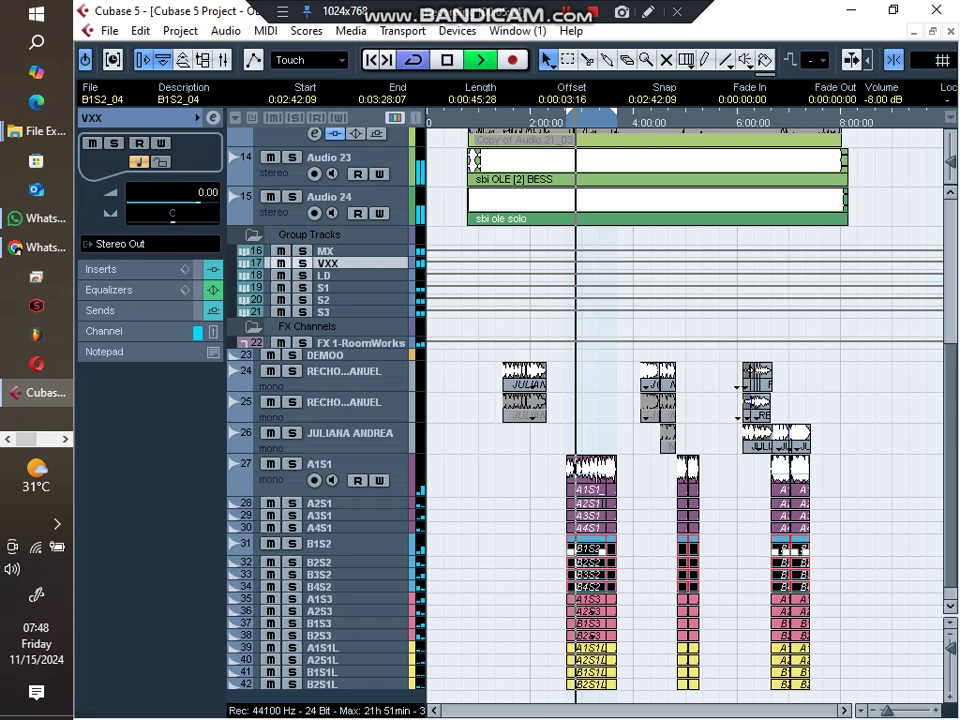
scroll(647, 560, down, 1)
click(647, 560)
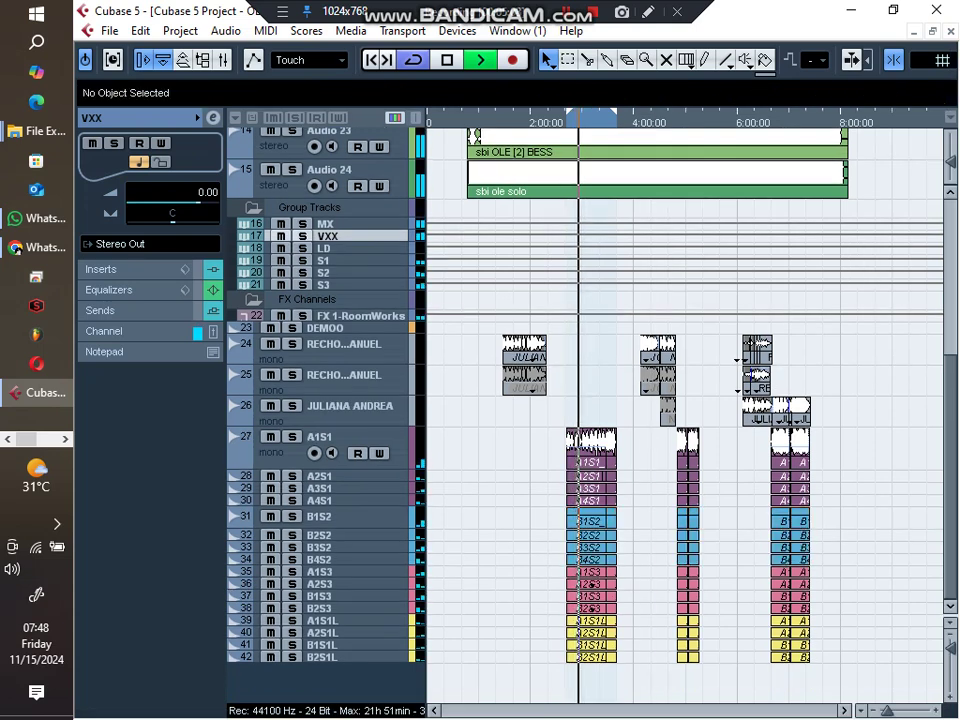
key(h)
key(h)
key(h)
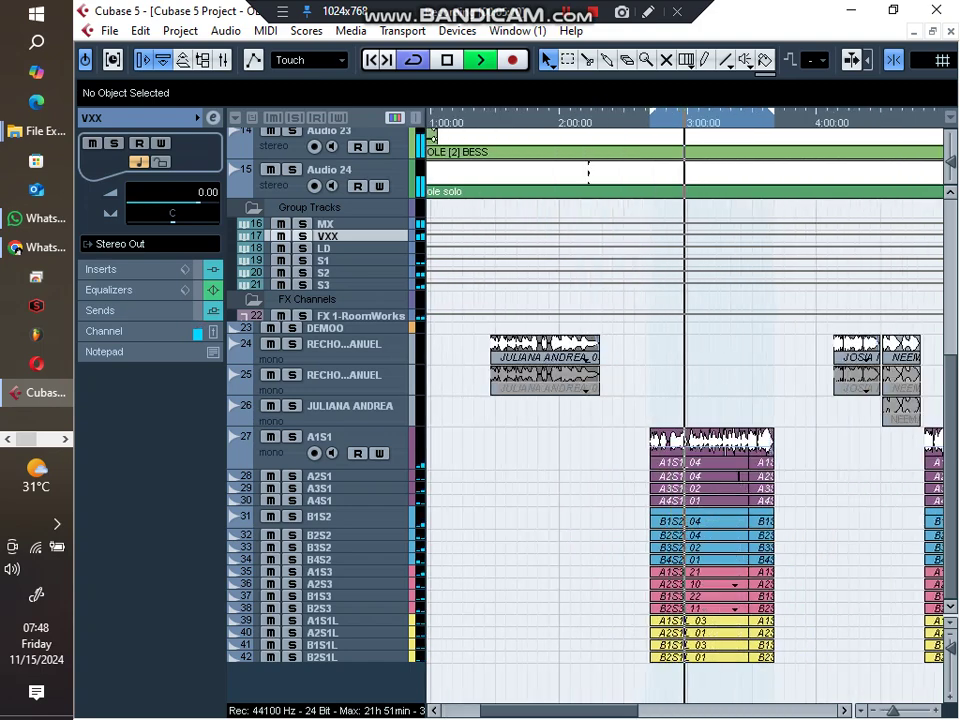
key(g)
key(g)
key(g)
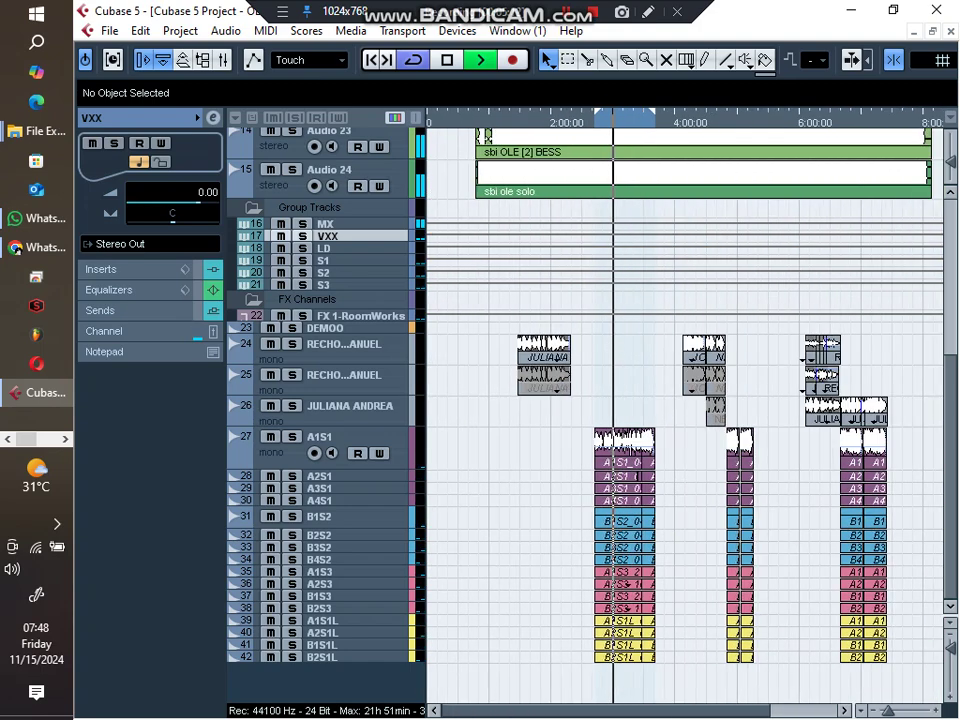